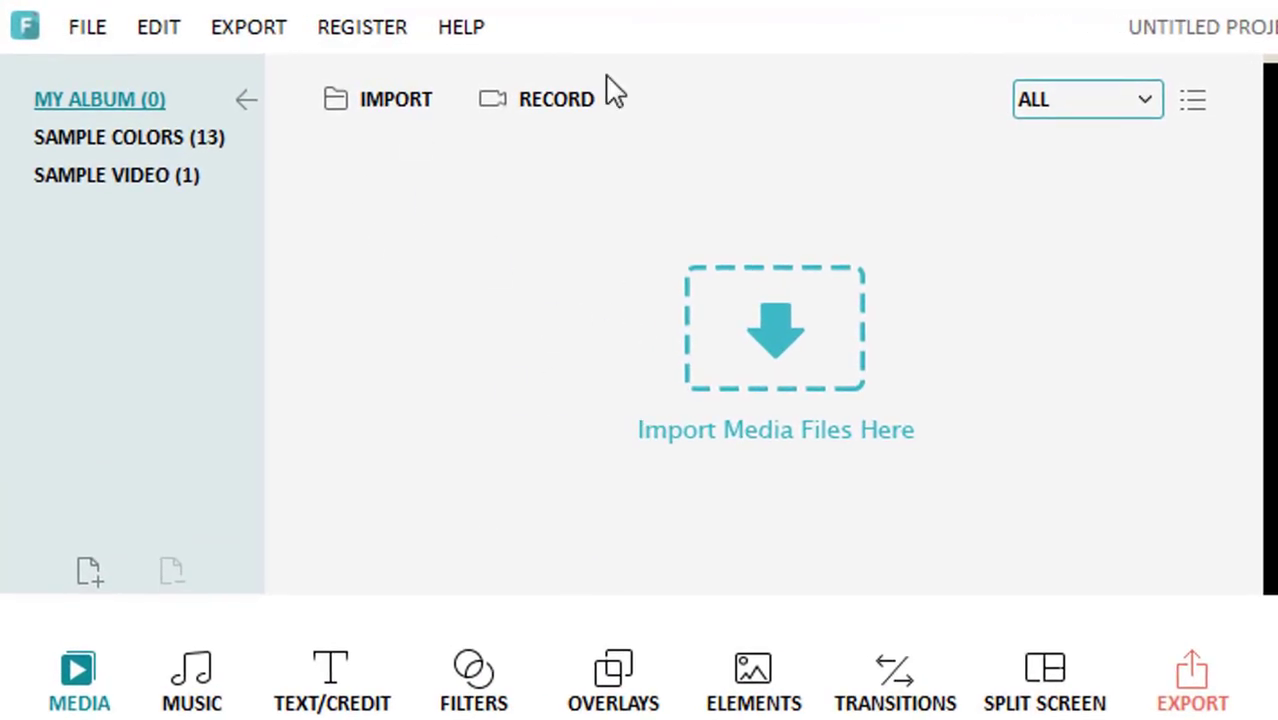
Start importing media files and browse to the Breaking News Loop Tickers folder on Local Disk (E:).
left_click(398, 104)
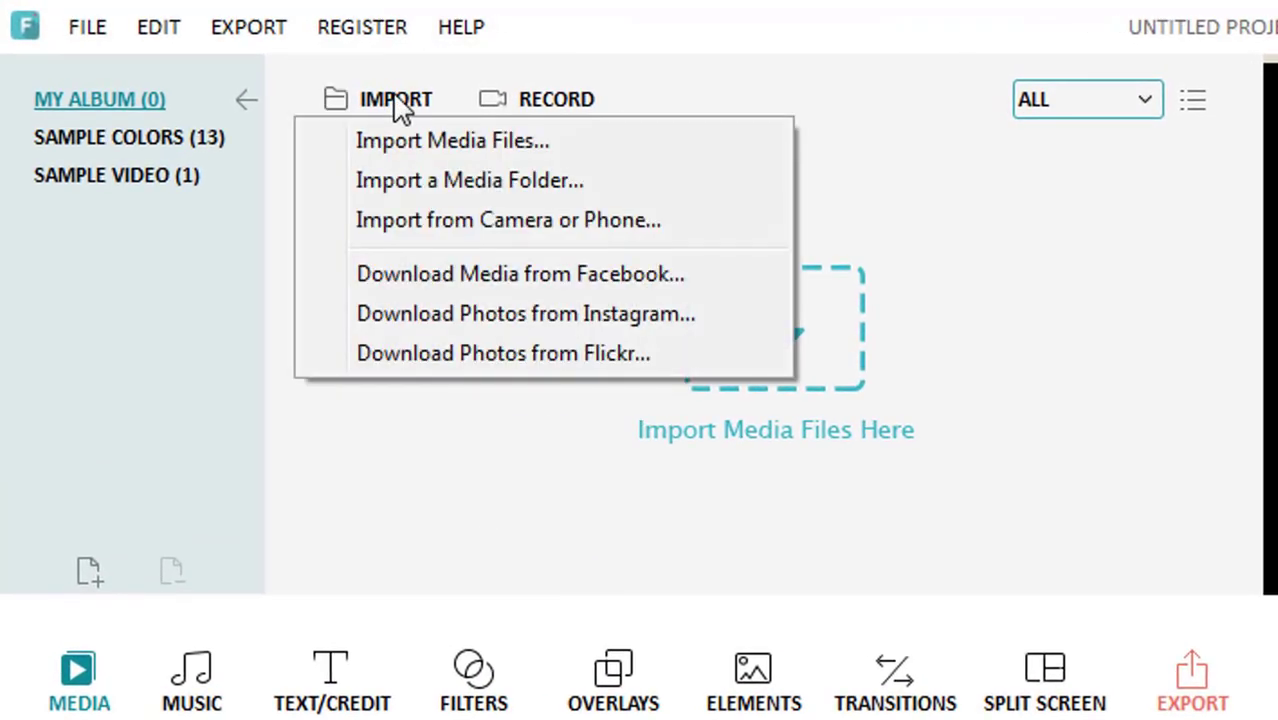
left_click(399, 139)
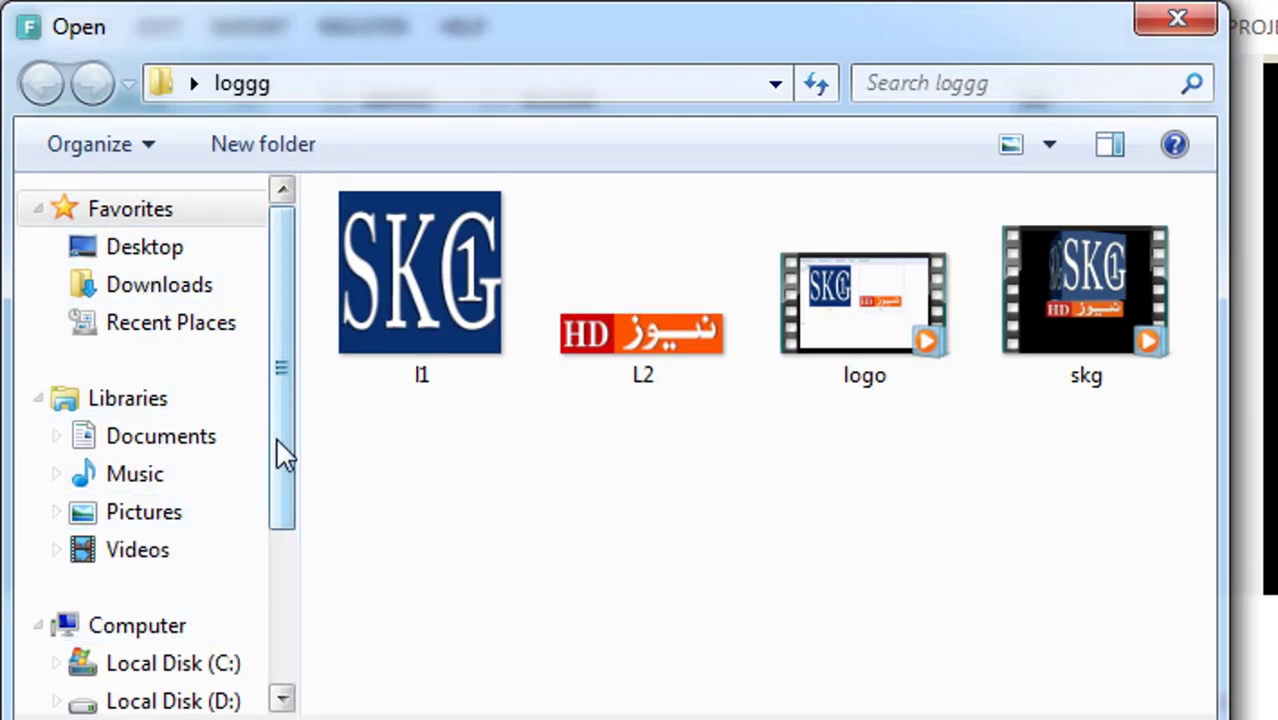
left_click_drag(276, 436, 276, 537)
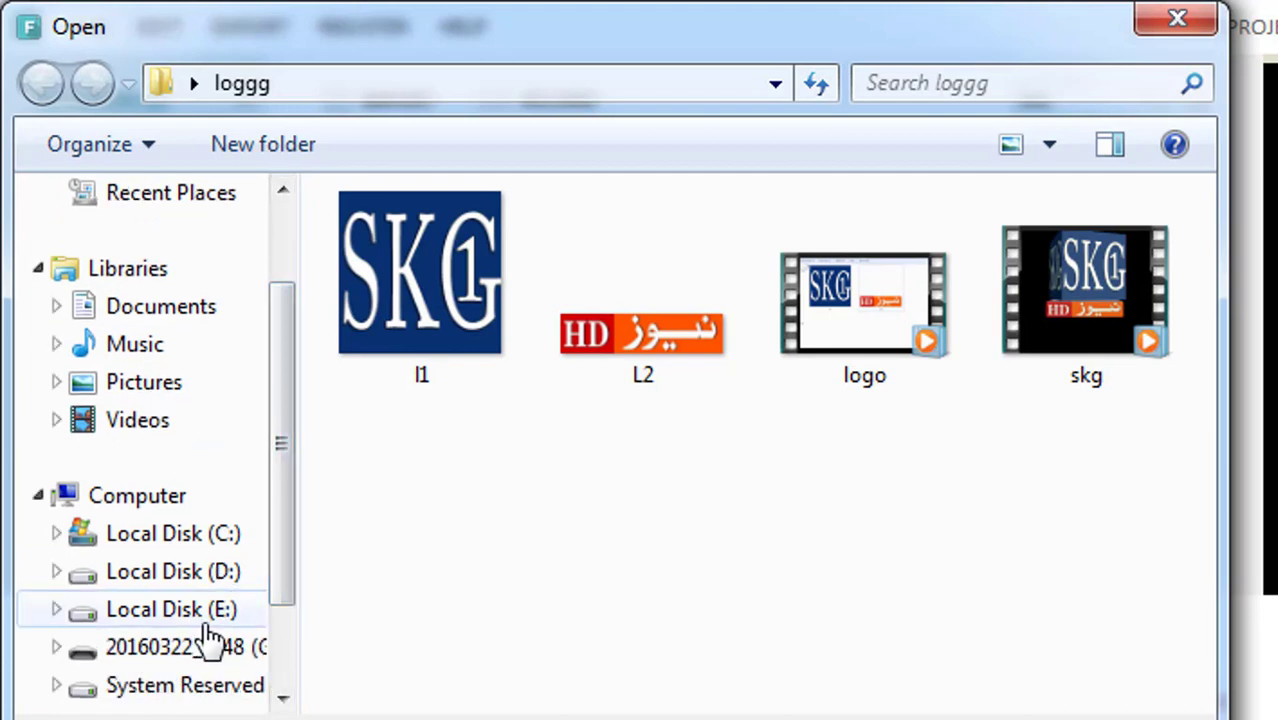
left_click(206, 625)
left_click(491, 255)
double_click(491, 255)
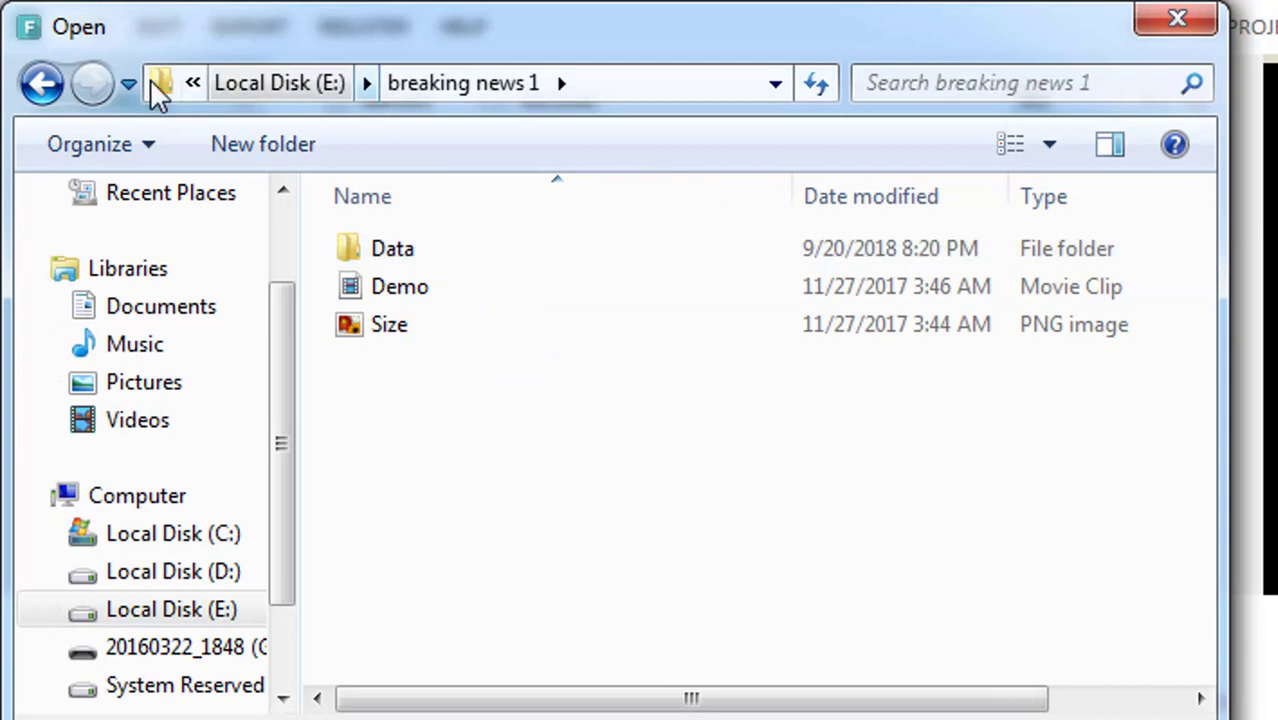
left_click(42, 86)
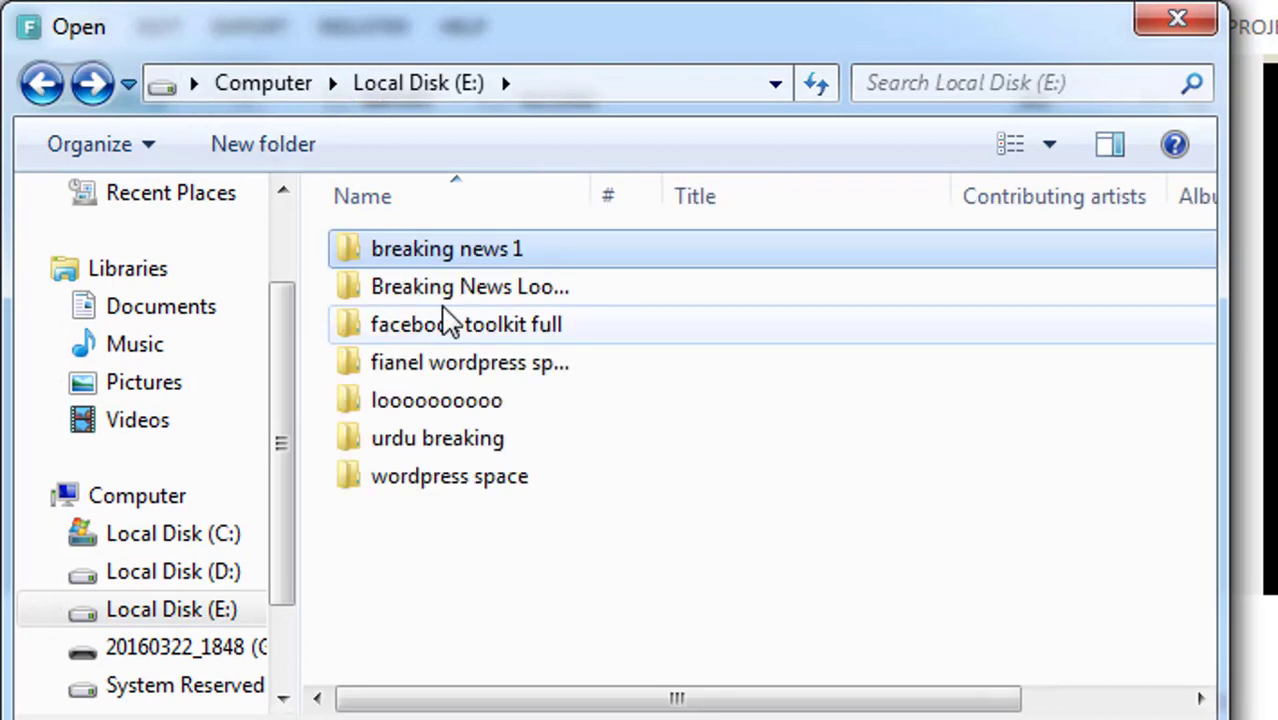
double_click(450, 300)
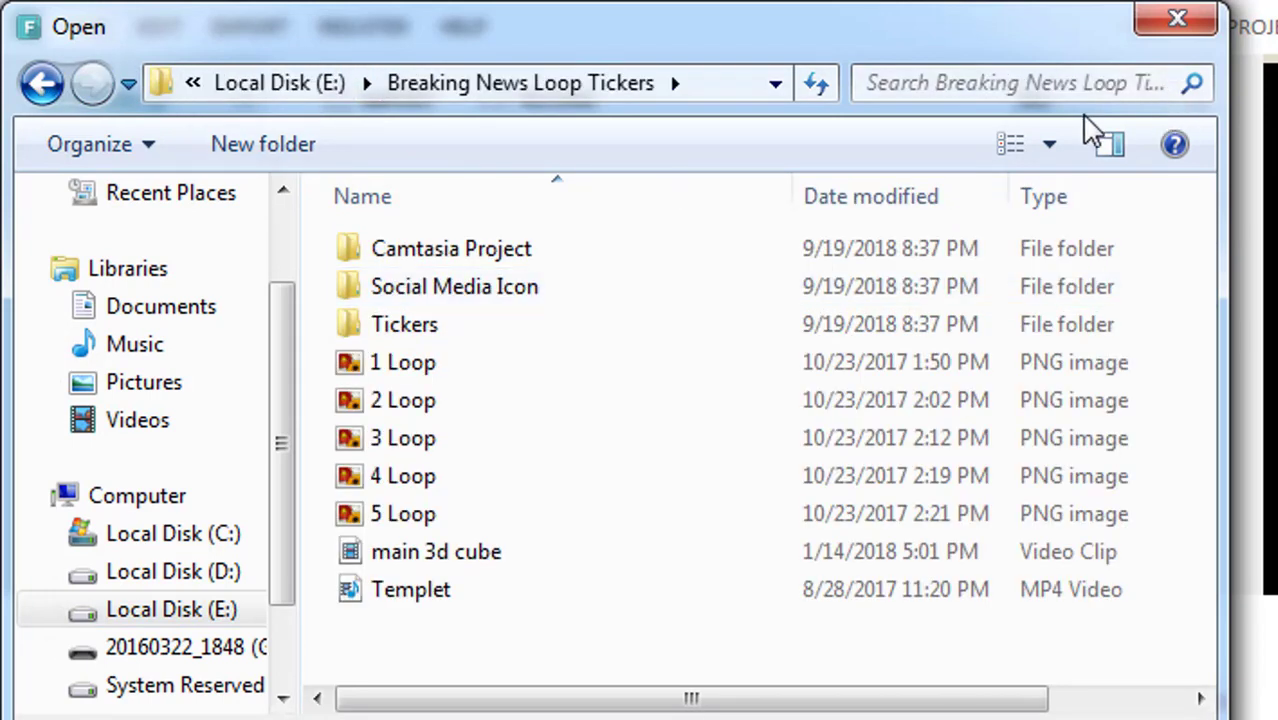
Show the folder's files as large icons and import the Templet video into the album.
left_click(1050, 145)
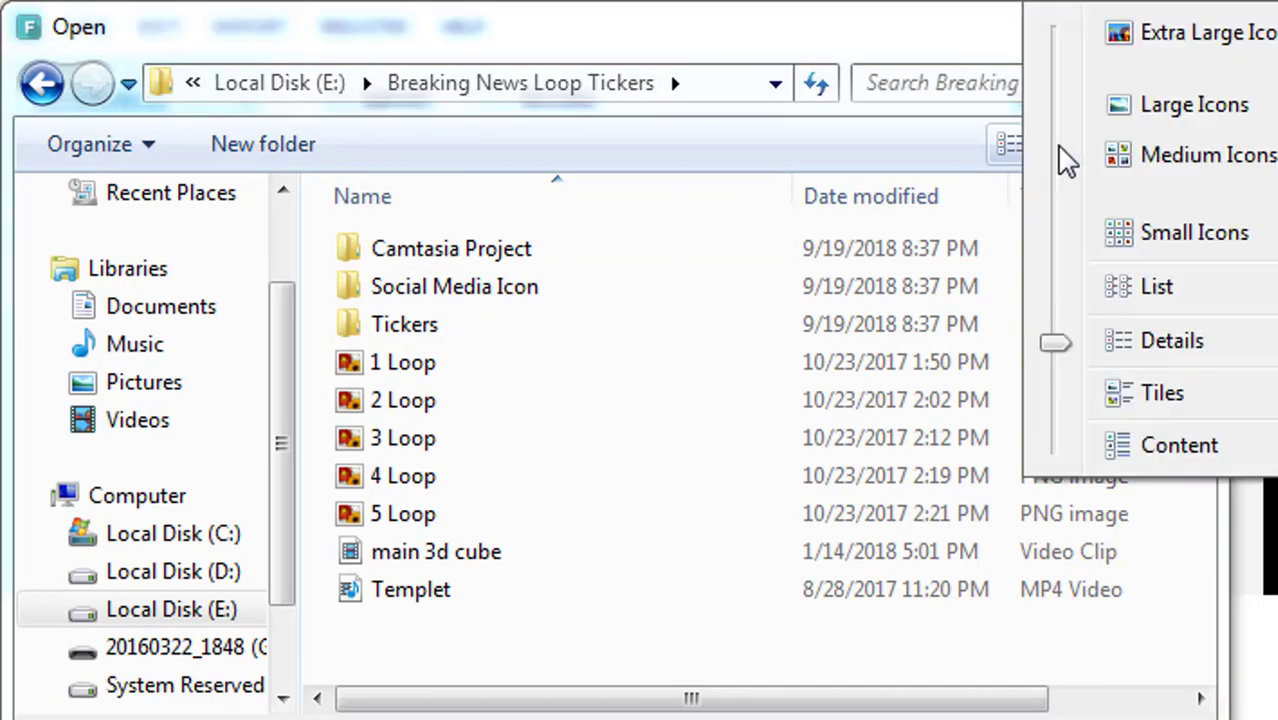
left_click(1118, 126)
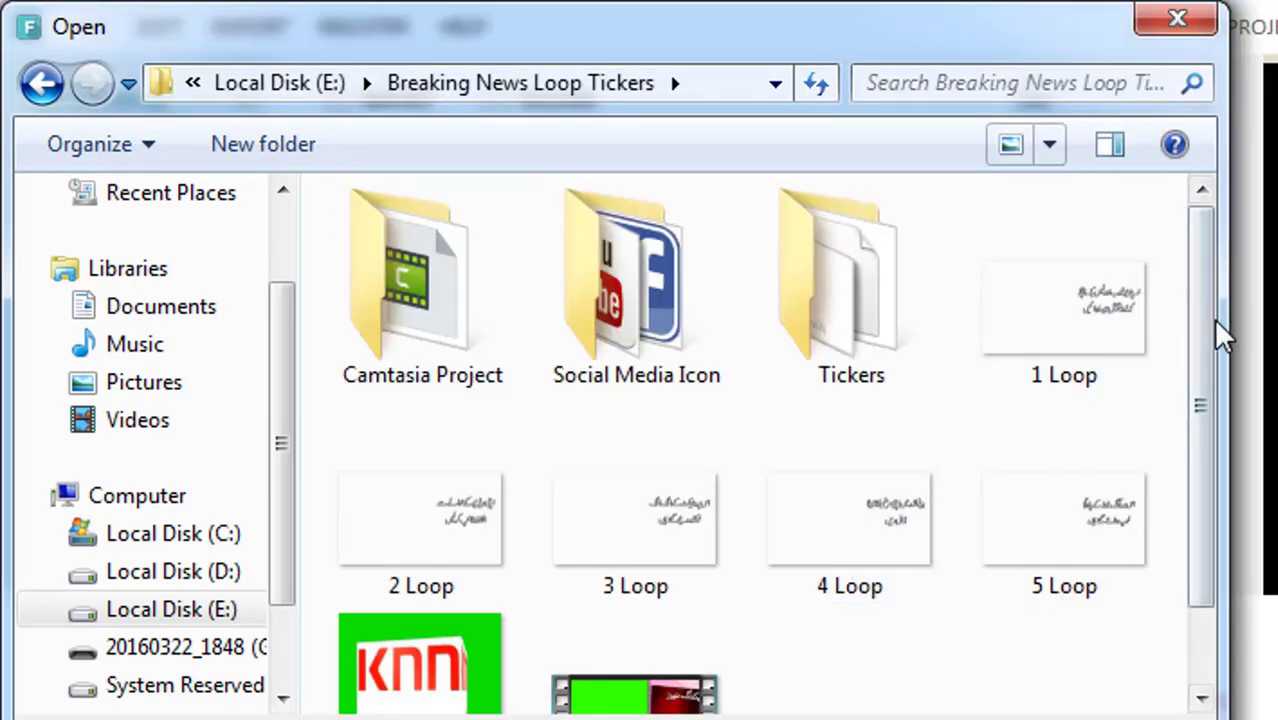
left_click_drag(1203, 346, 1201, 425)
double_click(605, 648)
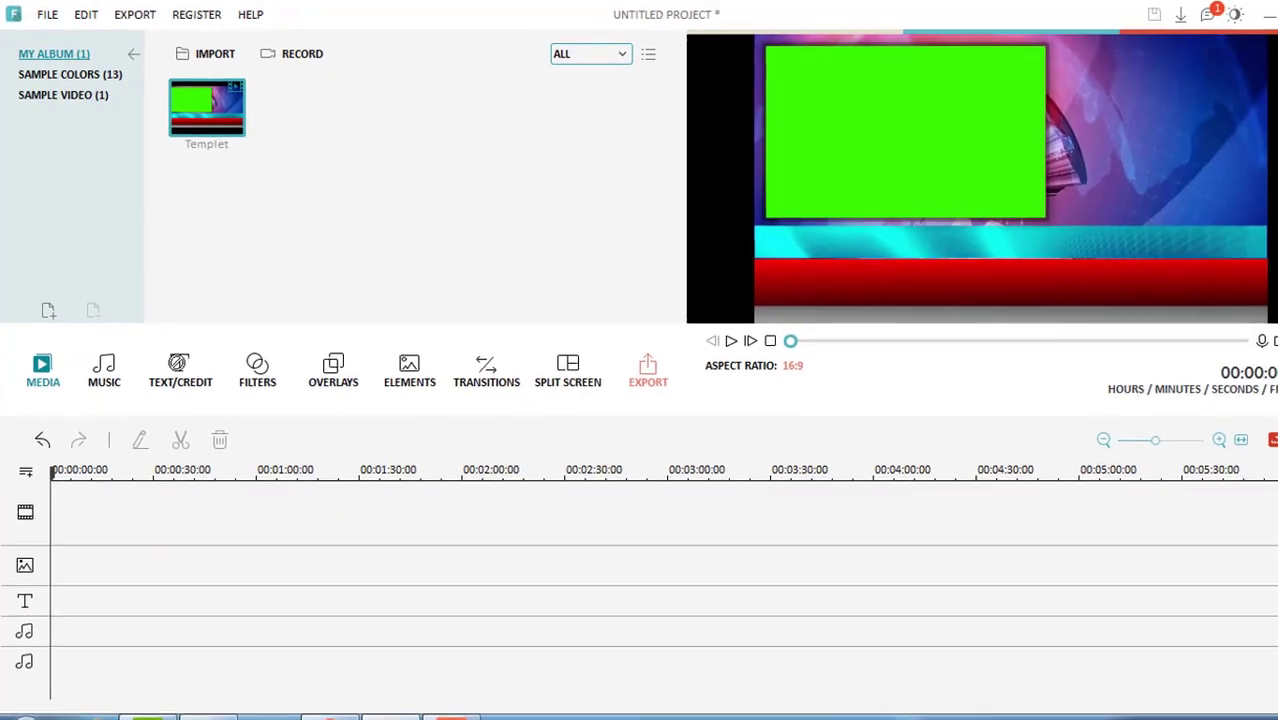
Place the Templet clip at the start of the first picture-in-picture track, keeping its original frame size.
left_click_drag(245, 140, 148, 650)
left_click_drag(128, 558, 56, 579)
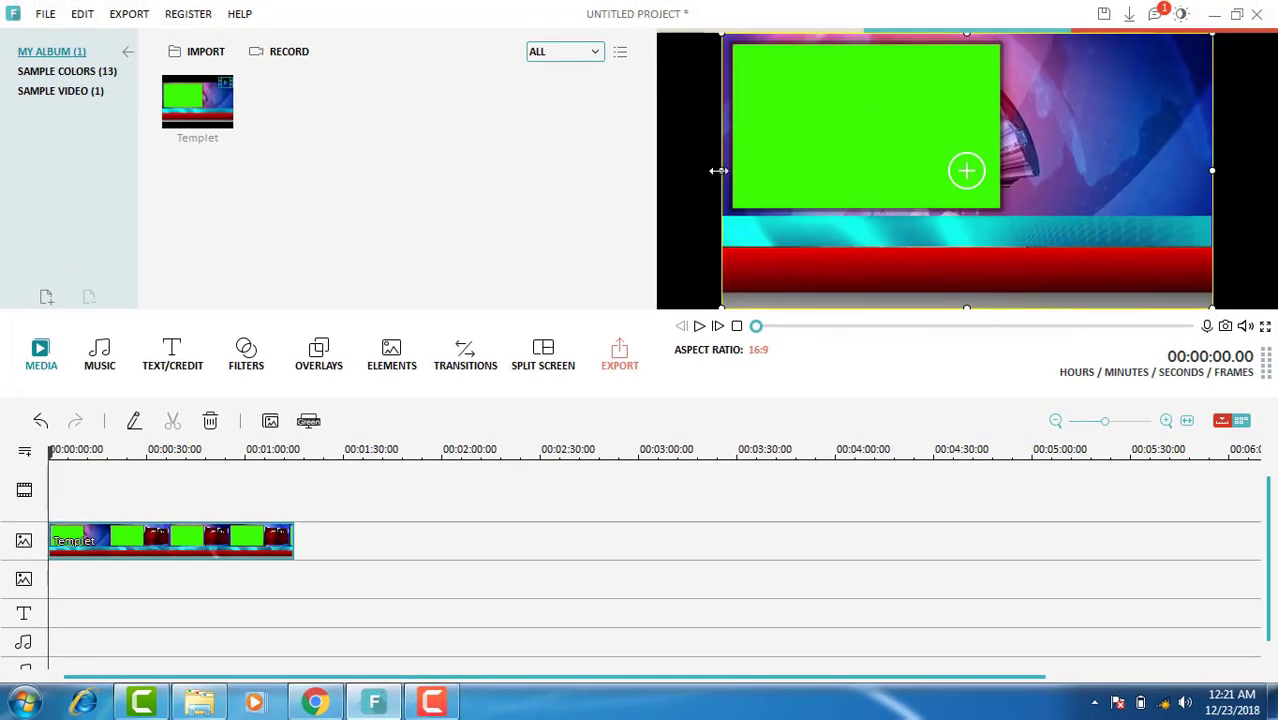
left_click_drag(718, 171, 659, 178)
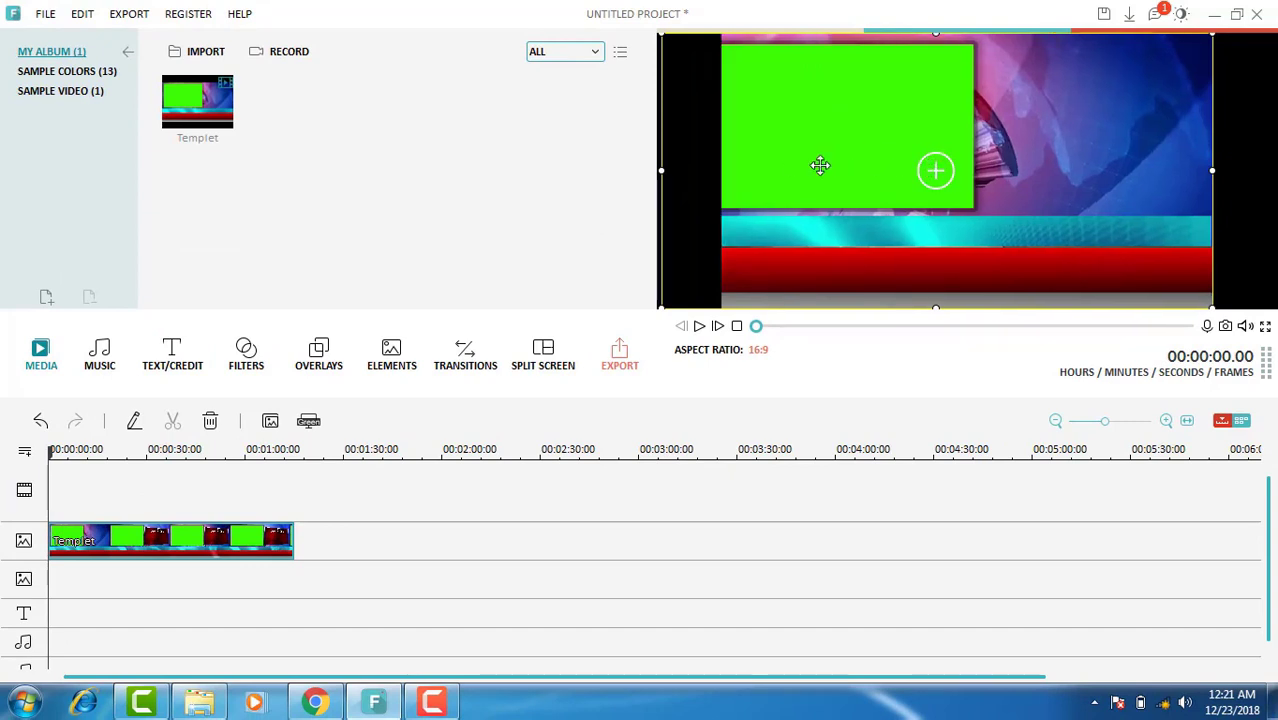
left_click_drag(662, 170, 719, 172)
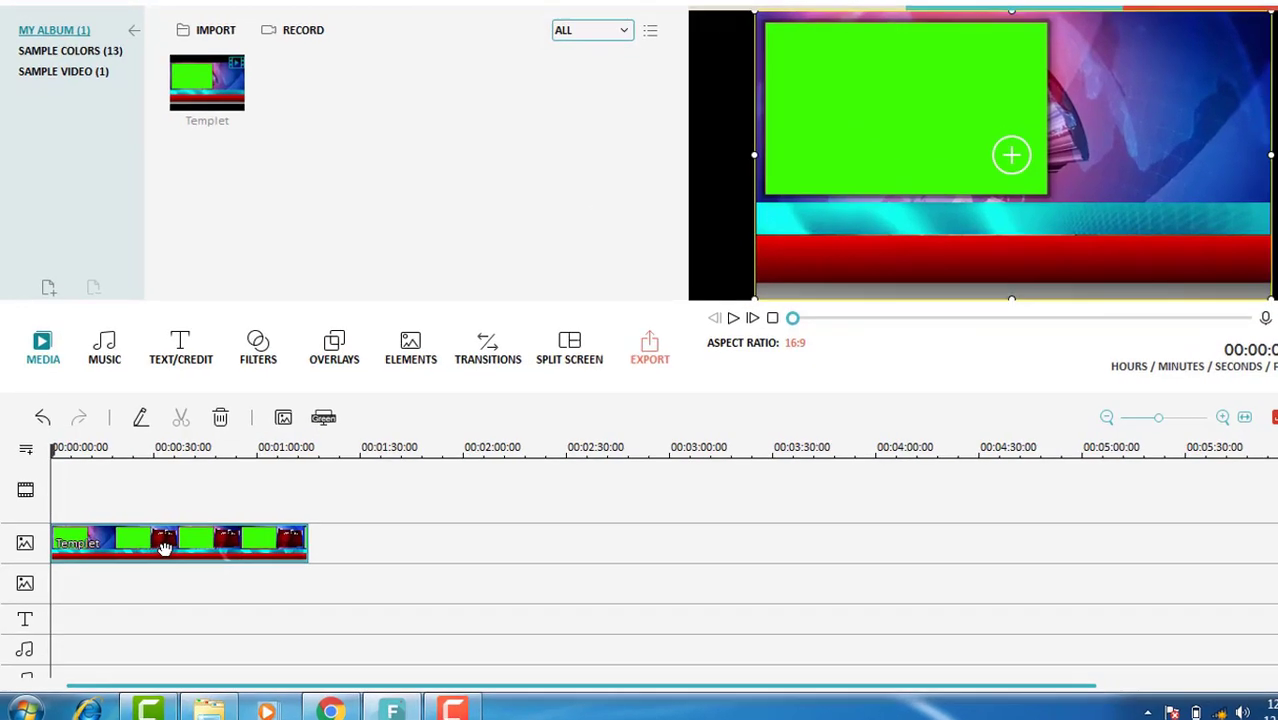
Apply the Chroma Key green screen mask to the Templet clip, sampling the green area as the transparent colour.
right_click(161, 544)
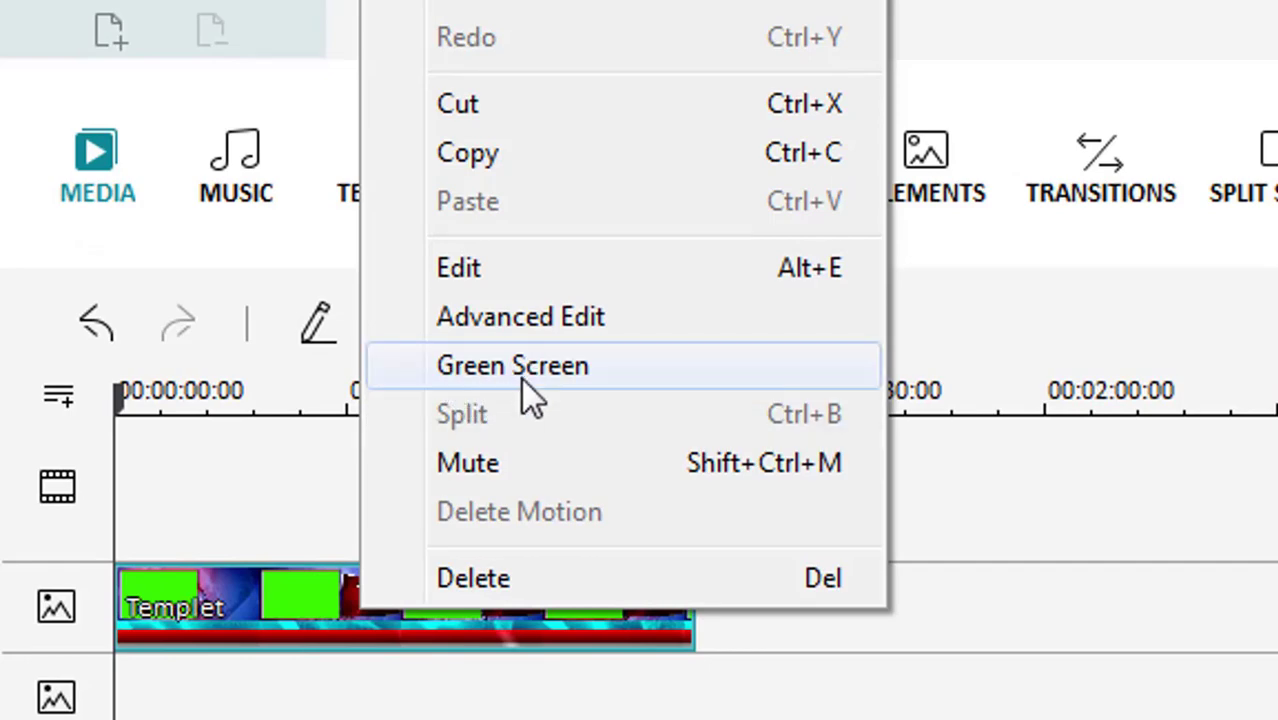
left_click(491, 372)
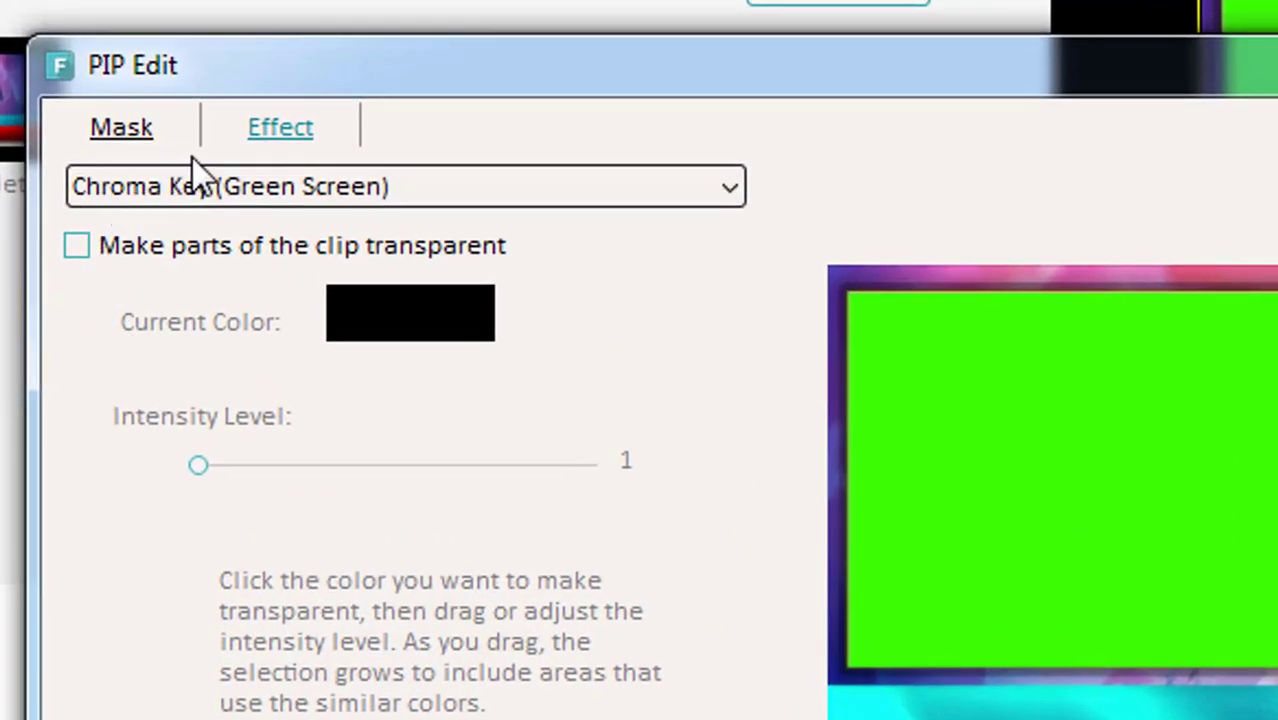
left_click(90, 246)
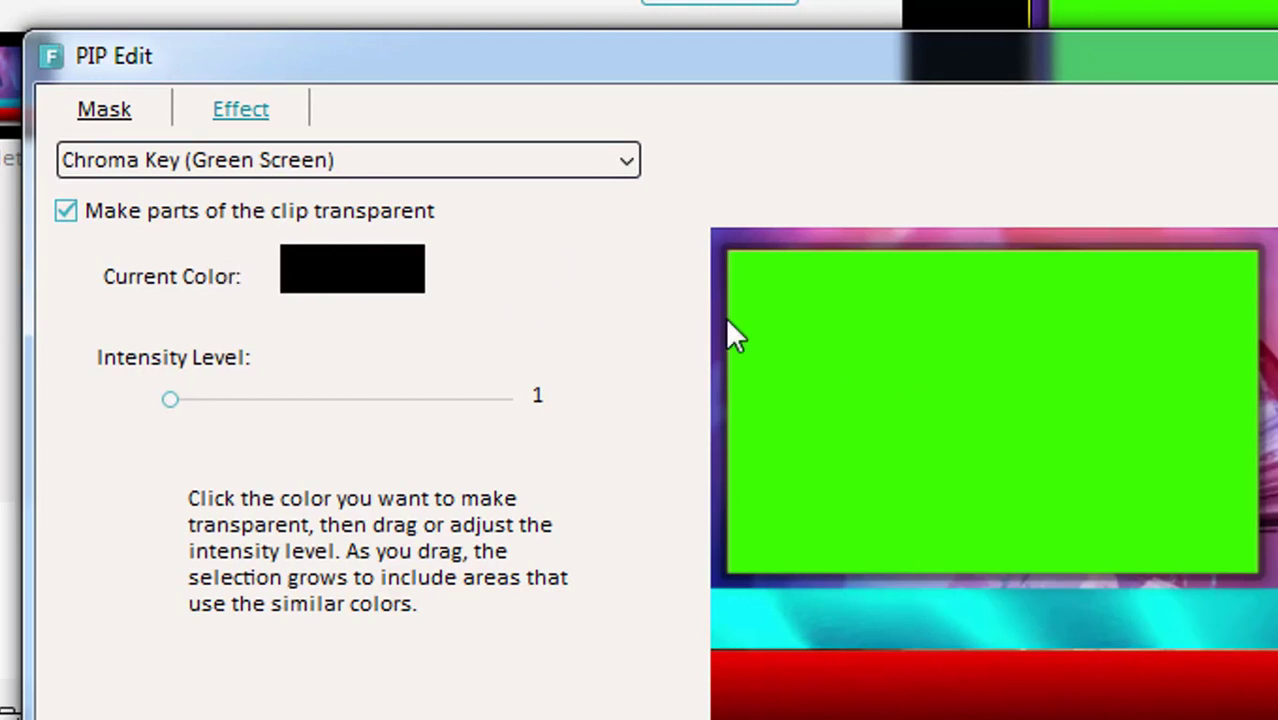
left_click(831, 320)
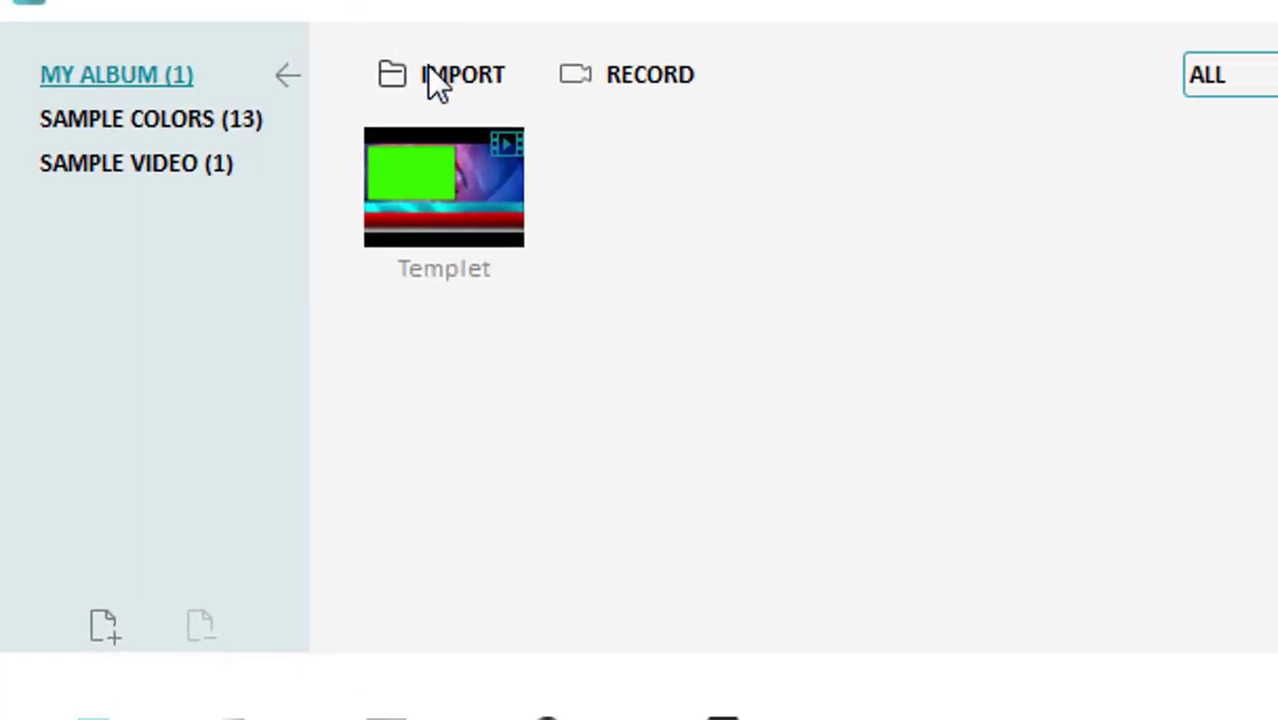
Import the skg logo video from the loggg folder on the Desktop into the album.
left_click(435, 85)
left_click(440, 130)
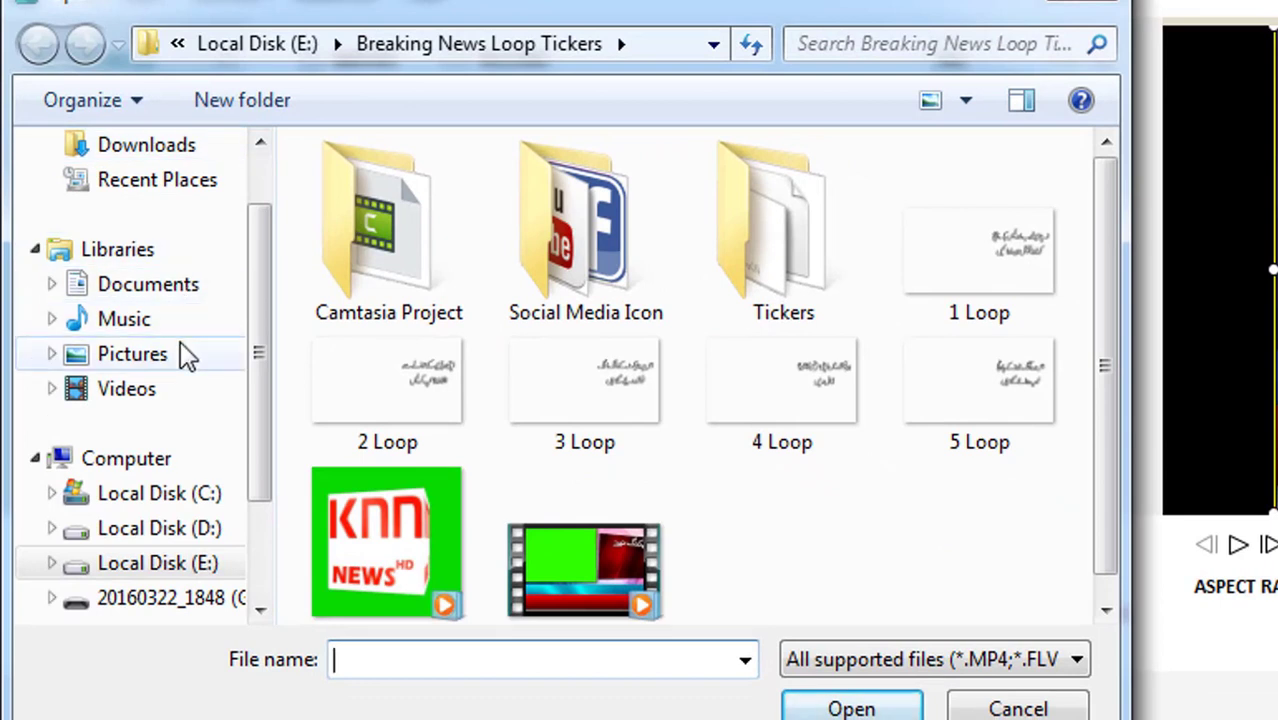
left_click_drag(268, 316, 274, 262)
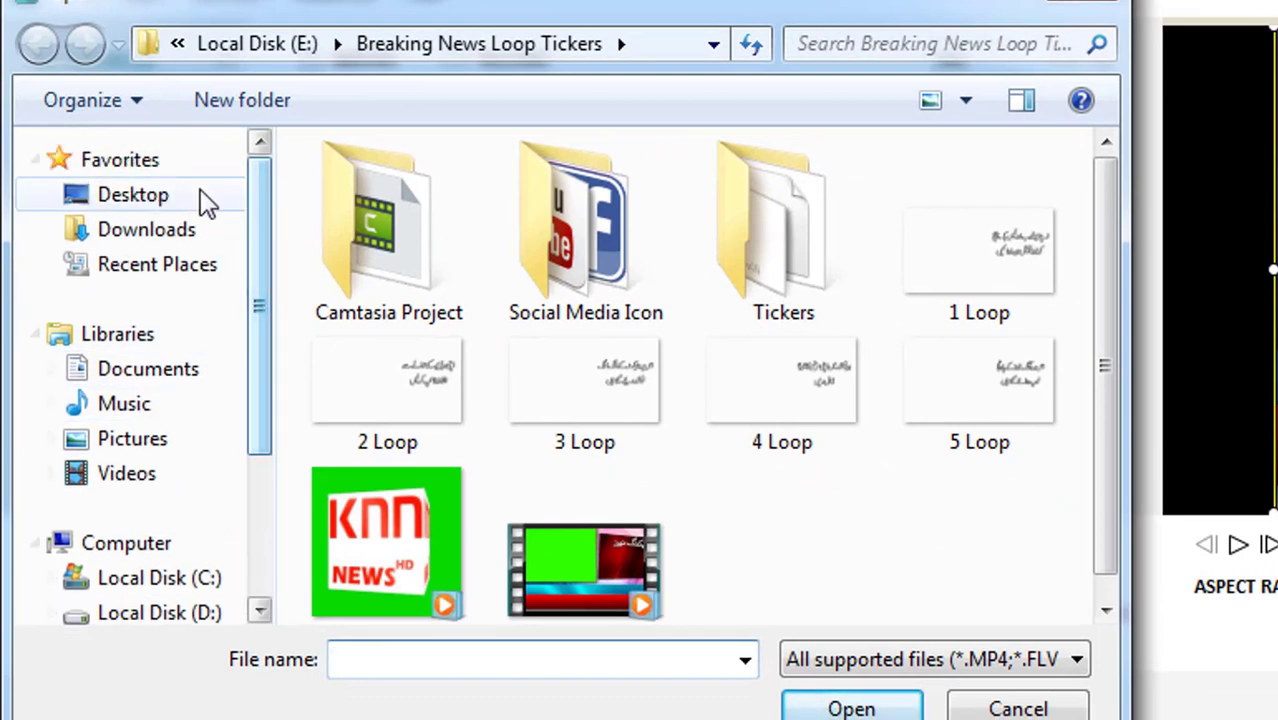
left_click(171, 198)
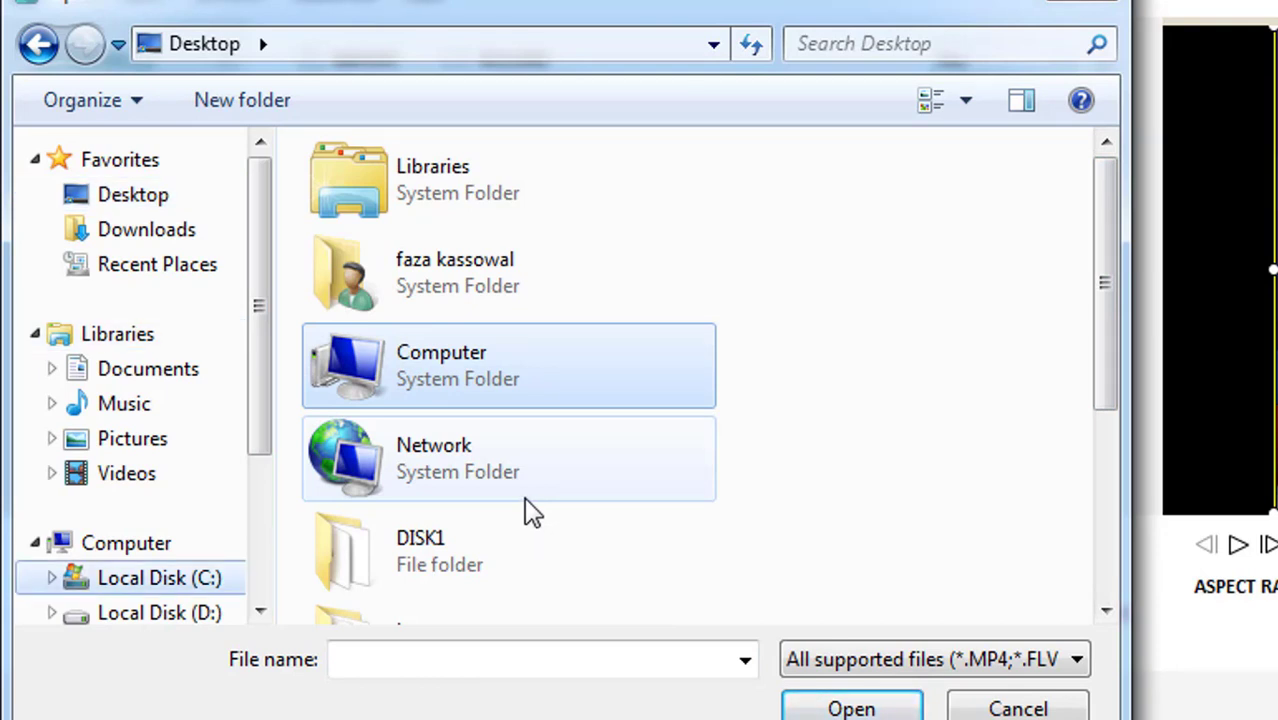
scroll(526, 487, "down", 3)
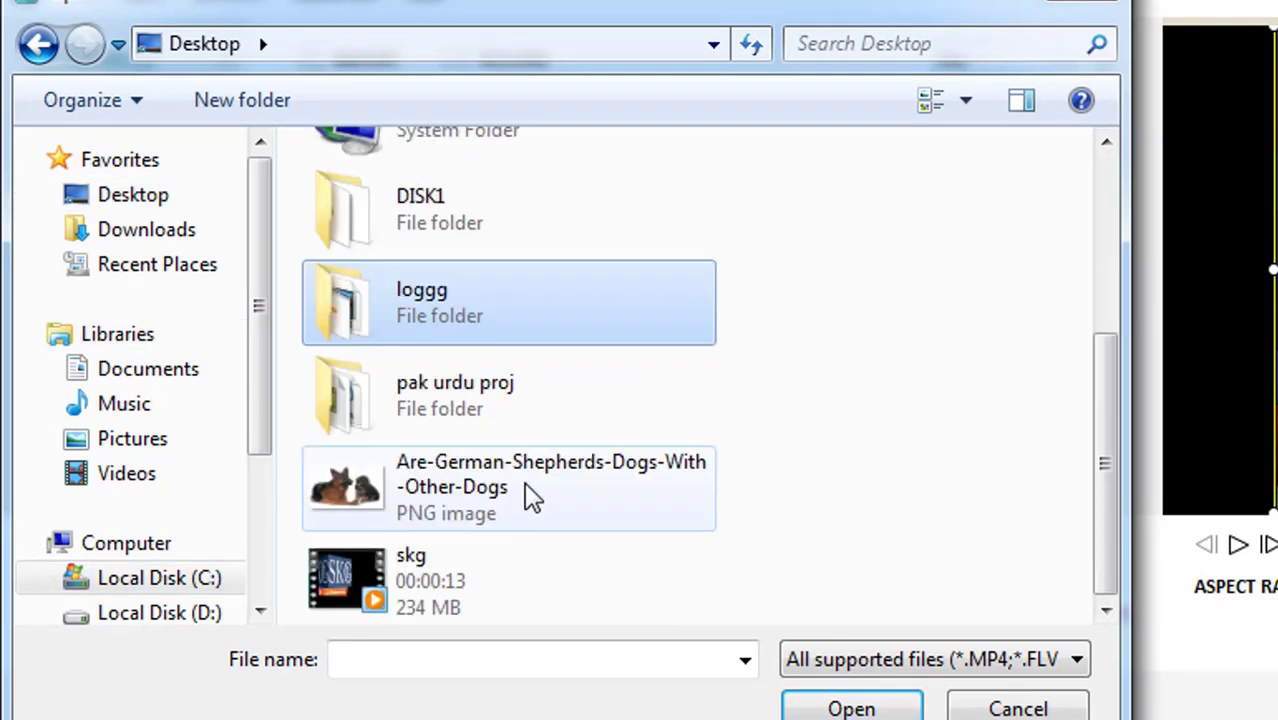
double_click(507, 305)
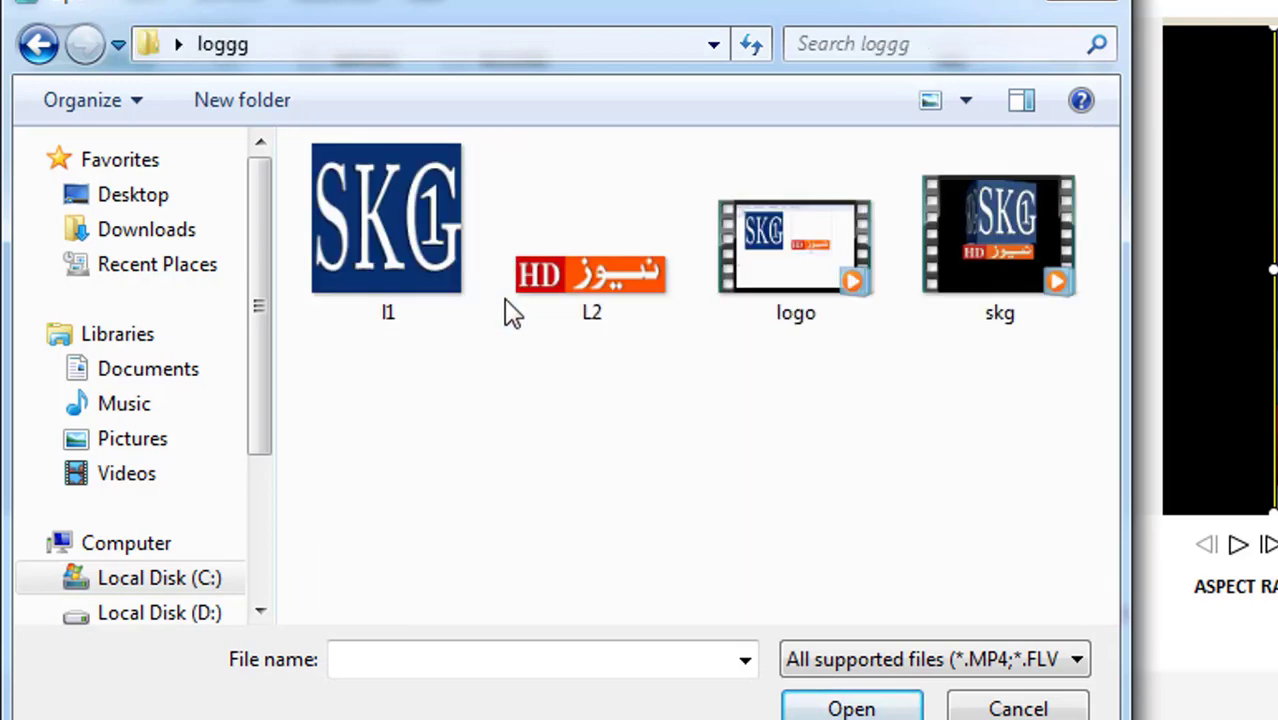
left_click(983, 243)
double_click(983, 241)
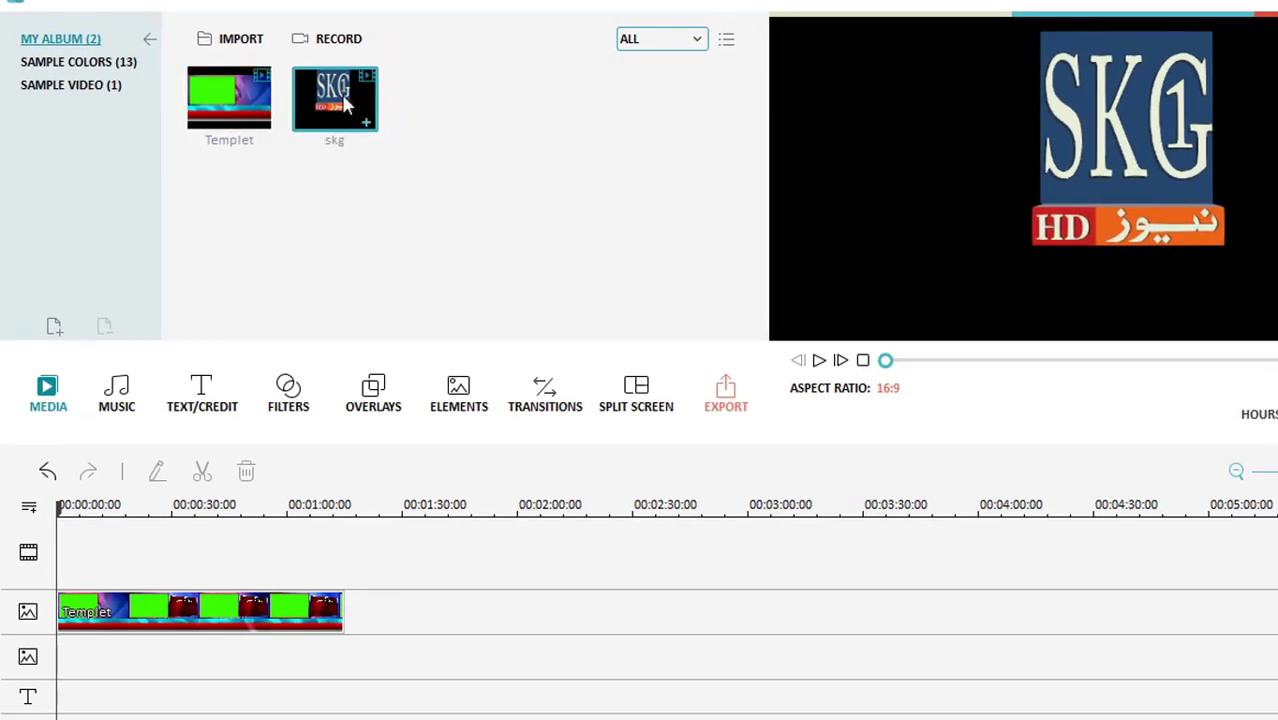
Place the skg clip at the start of the second picture-in-picture track and shrink it into the template's lower-right corner.
left_click_drag(280, 328, 110, 678)
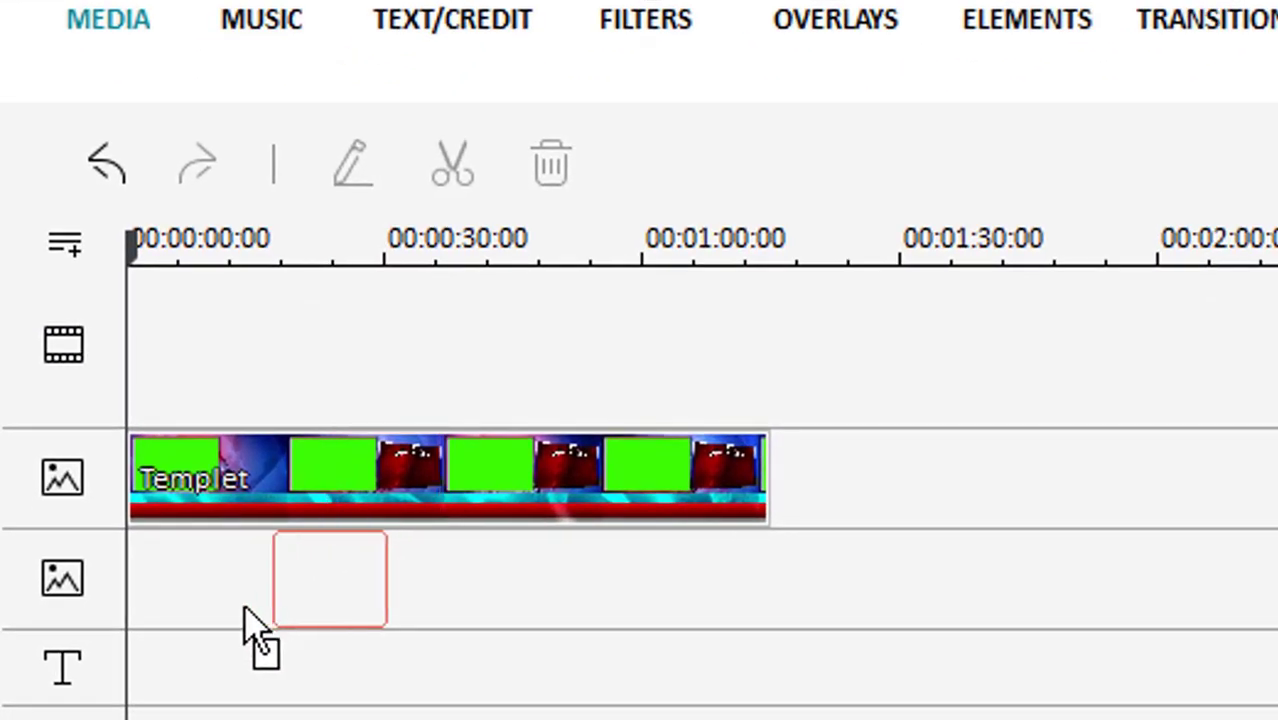
left_click_drag(244, 607, 130, 572)
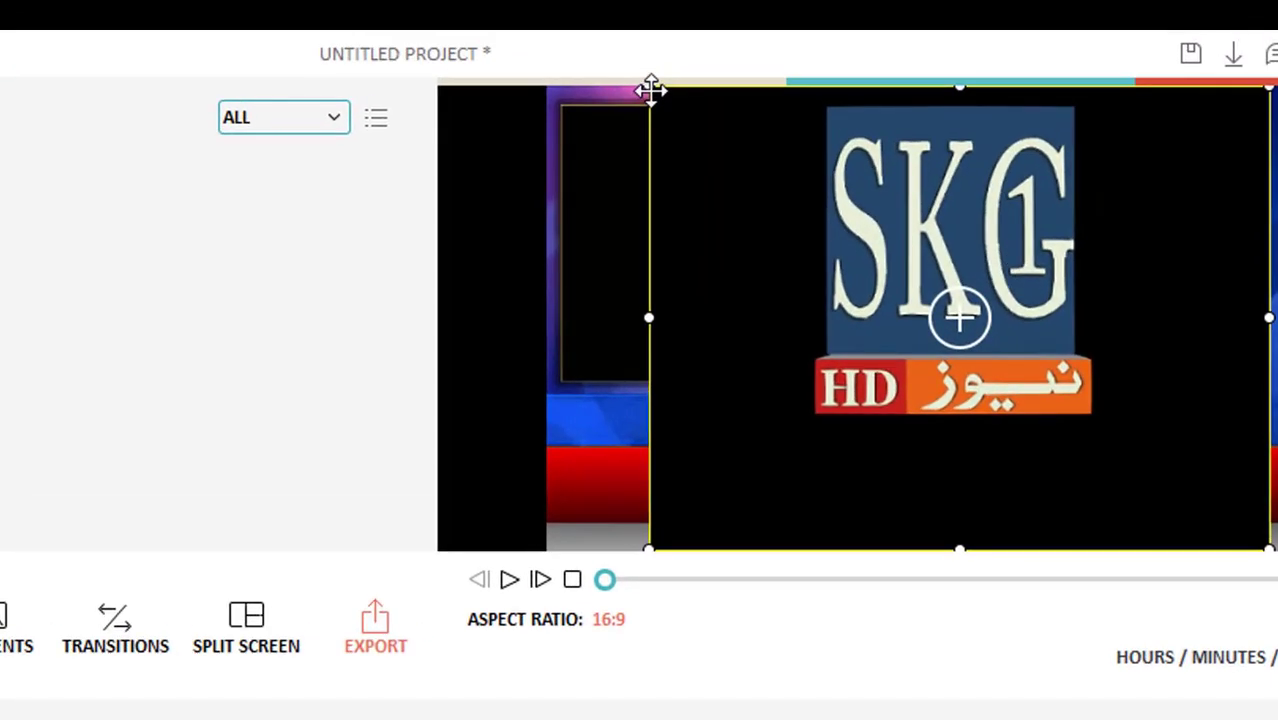
mouse_move(648, 90)
left_mouse_down()
mouse_move(1020, 407)
mouse_move(1093, 442)
mouse_move(1174, 428)
mouse_move(1194, 438)
left_mouse_up()
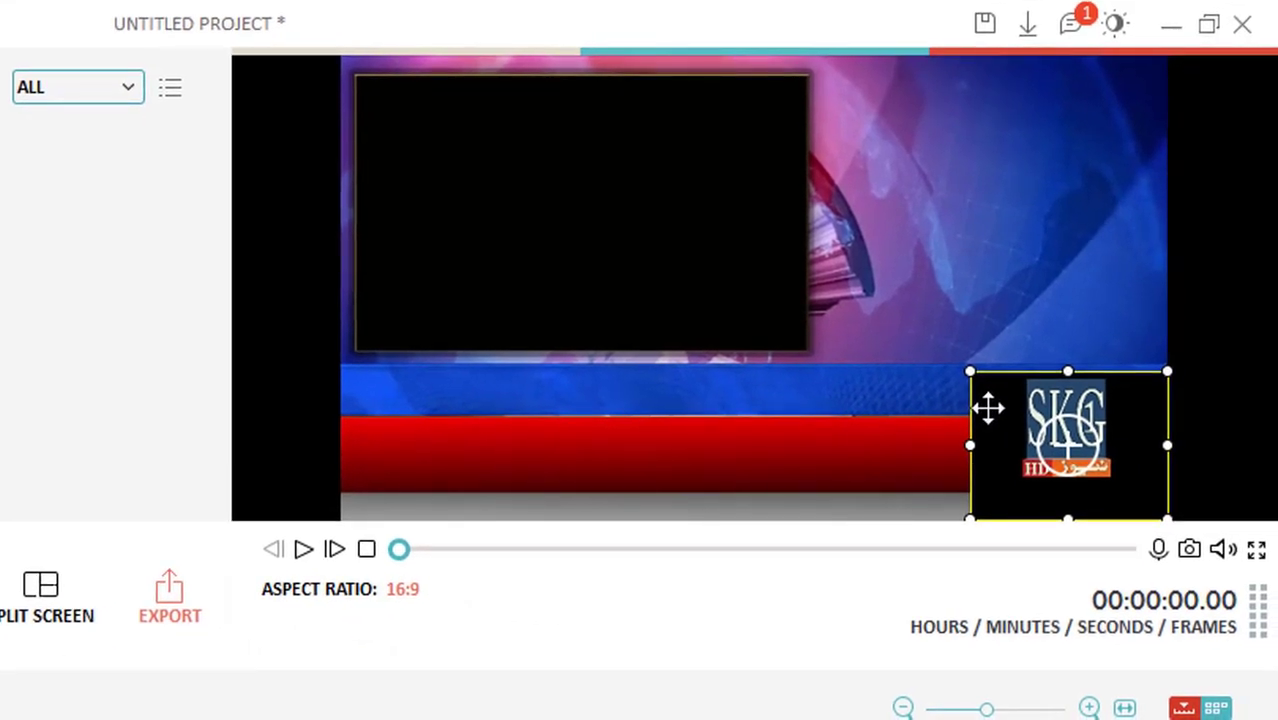
mouse_move(988, 408)
left_mouse_down()
mouse_move(1010, 223)
mouse_move(979, 188)
mouse_move(650, 485)
mouse_move(820, 370)
mouse_move(1008, 405)
left_mouse_up()
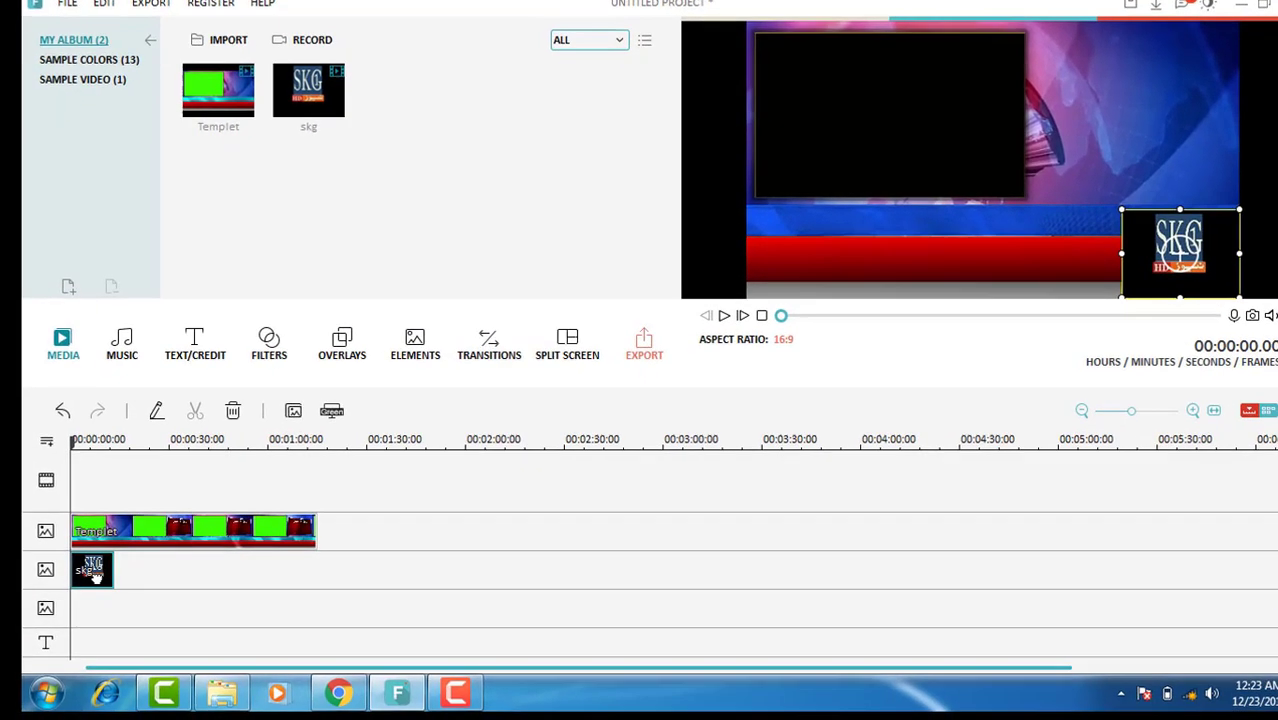
Make the skg clip's black background transparent with the Chroma Key mask and play back the composition.
right_click(97, 571)
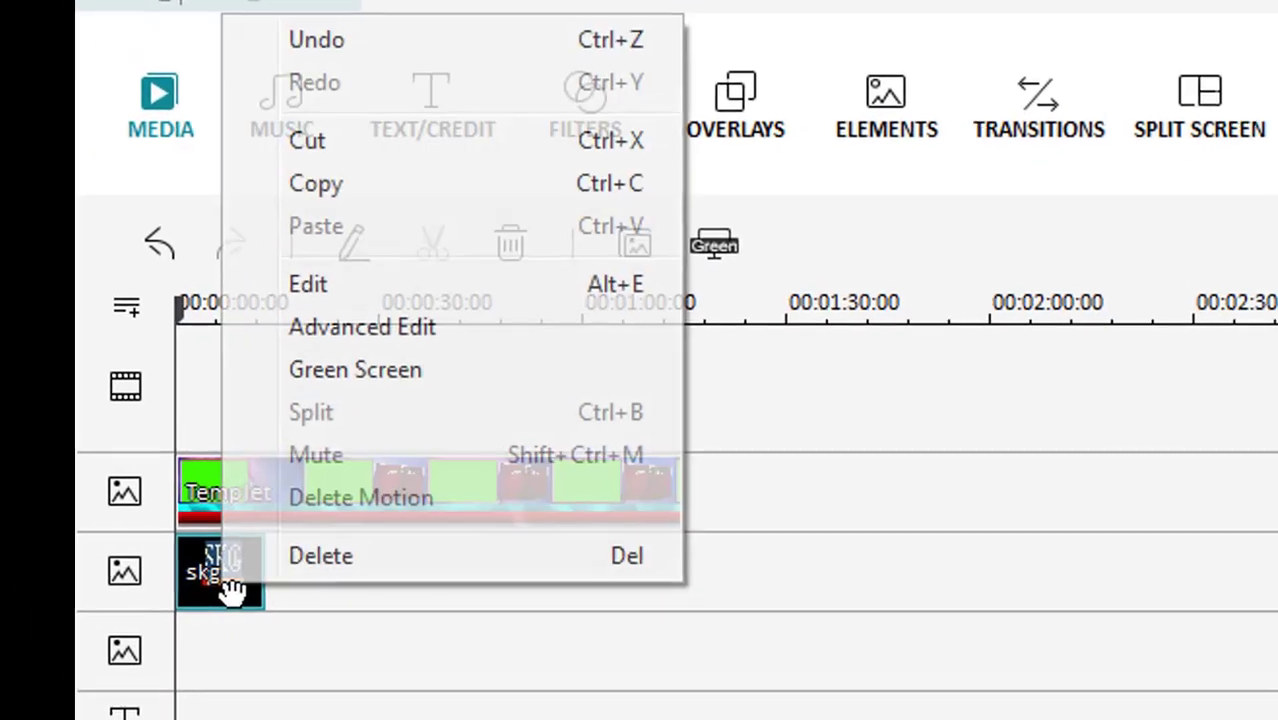
left_click(397, 375)
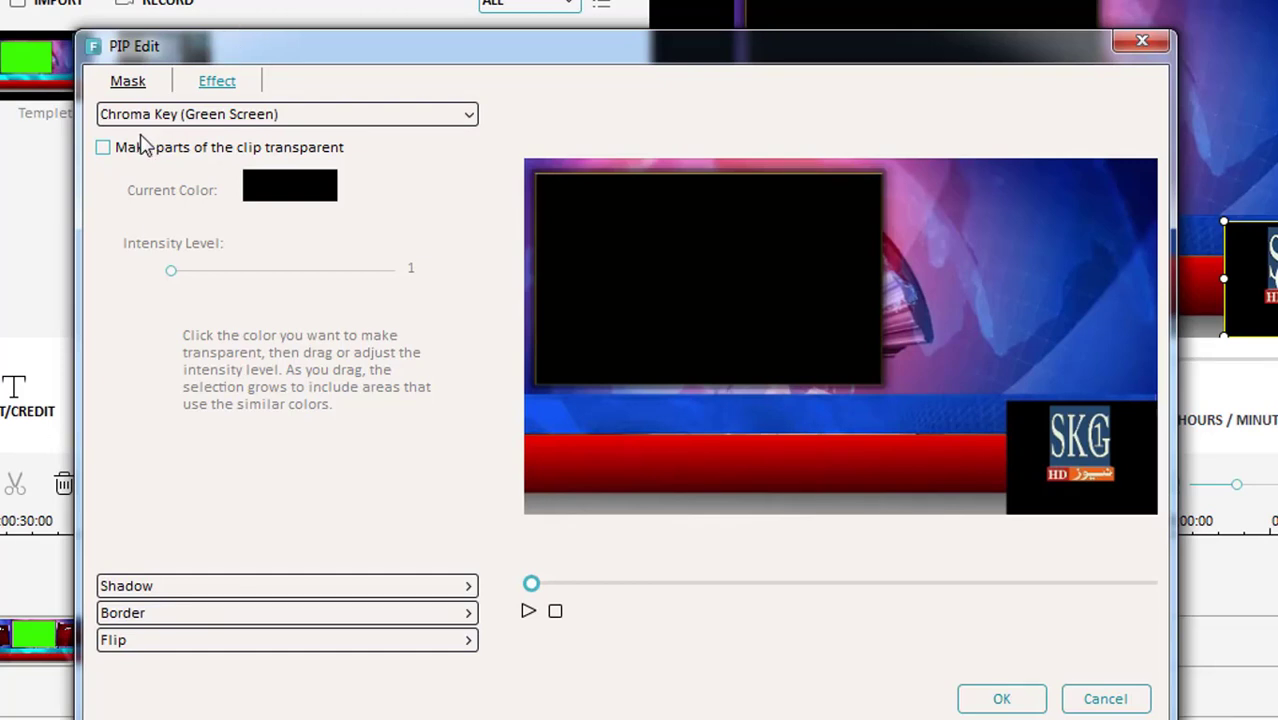
left_click(103, 148)
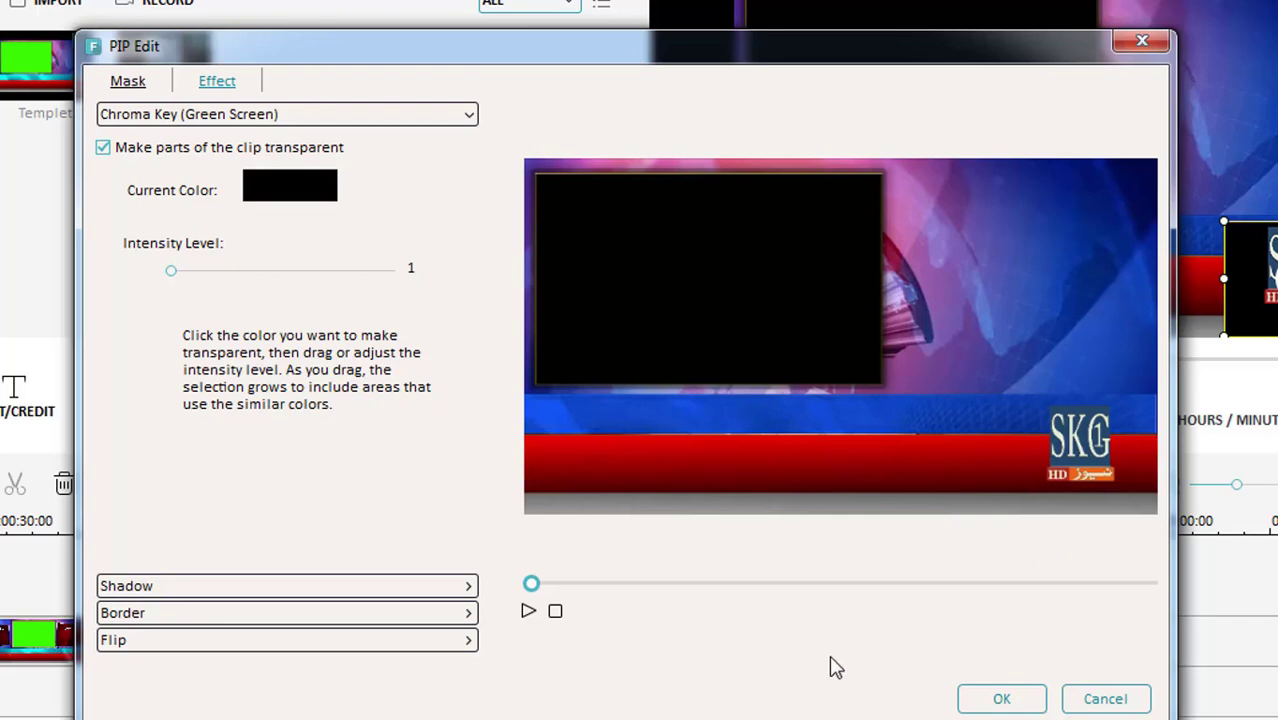
left_click(1001, 698)
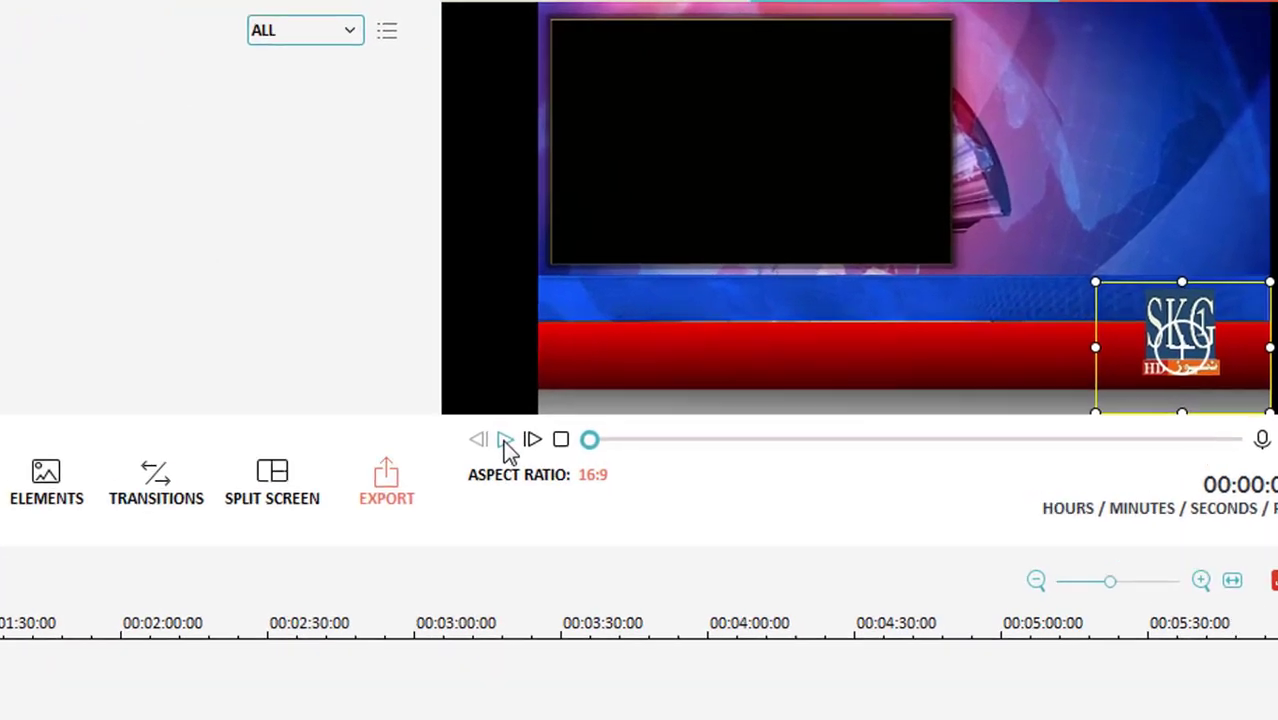
left_click(598, 386)
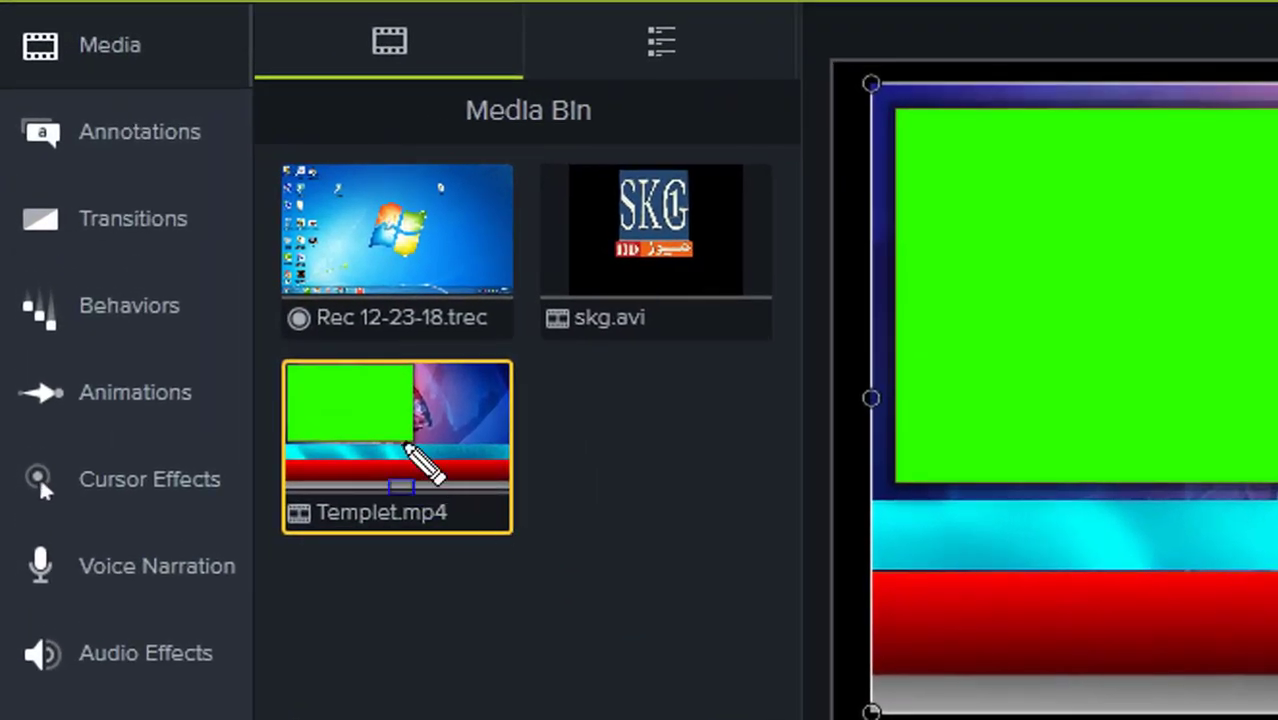
left_click_drag(309, 381, 524, 560)
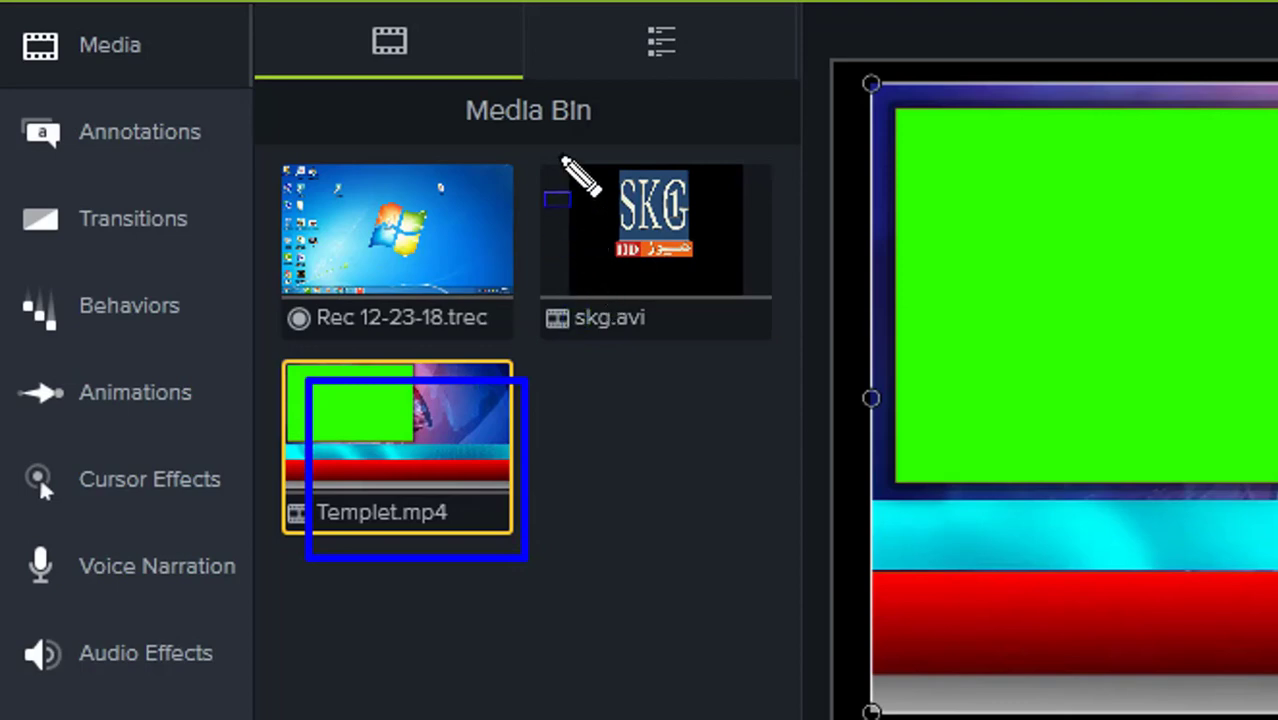
left_click_drag(562, 158, 752, 314)
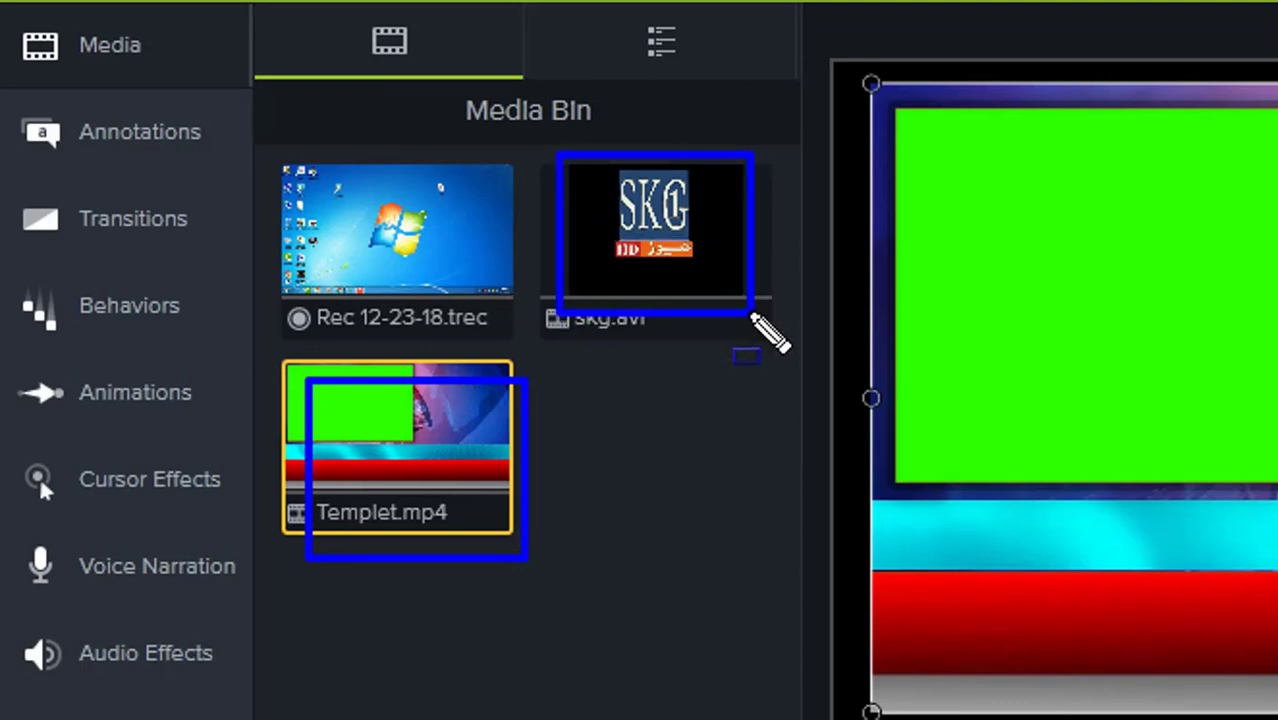
key("Escape")
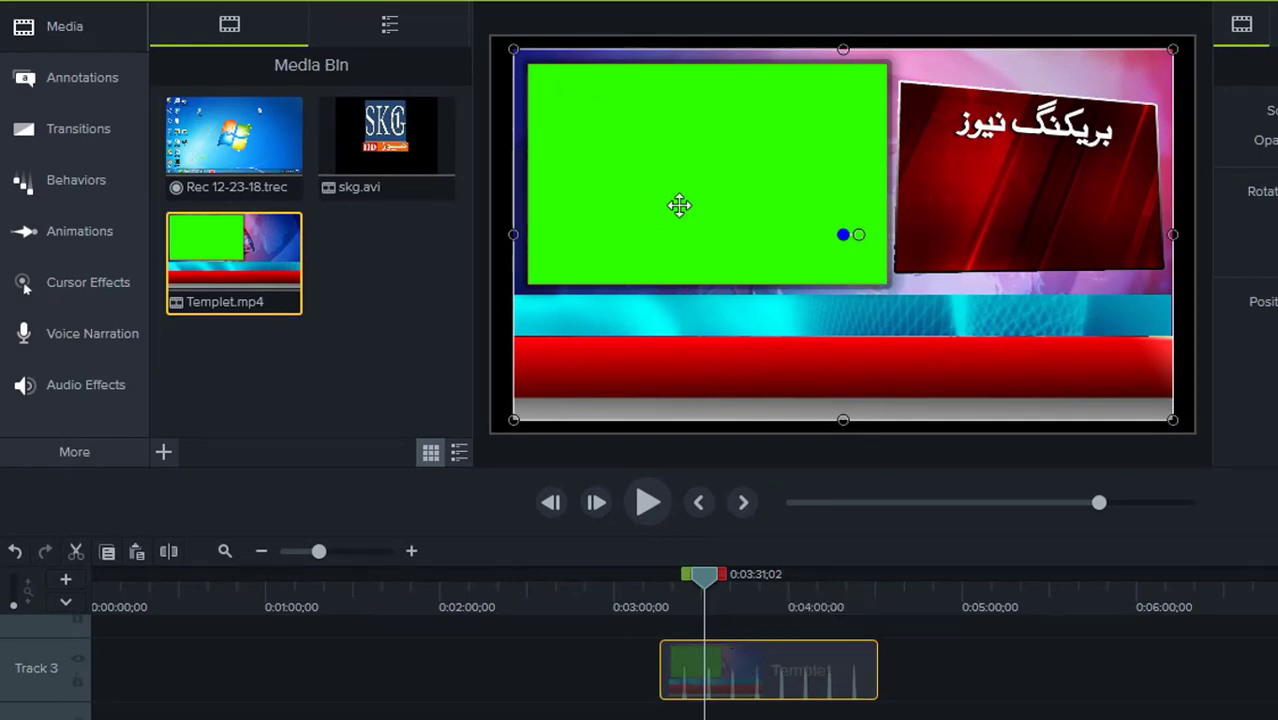
key("ctrl+2")
left_click_drag(565, 76, 754, 250)
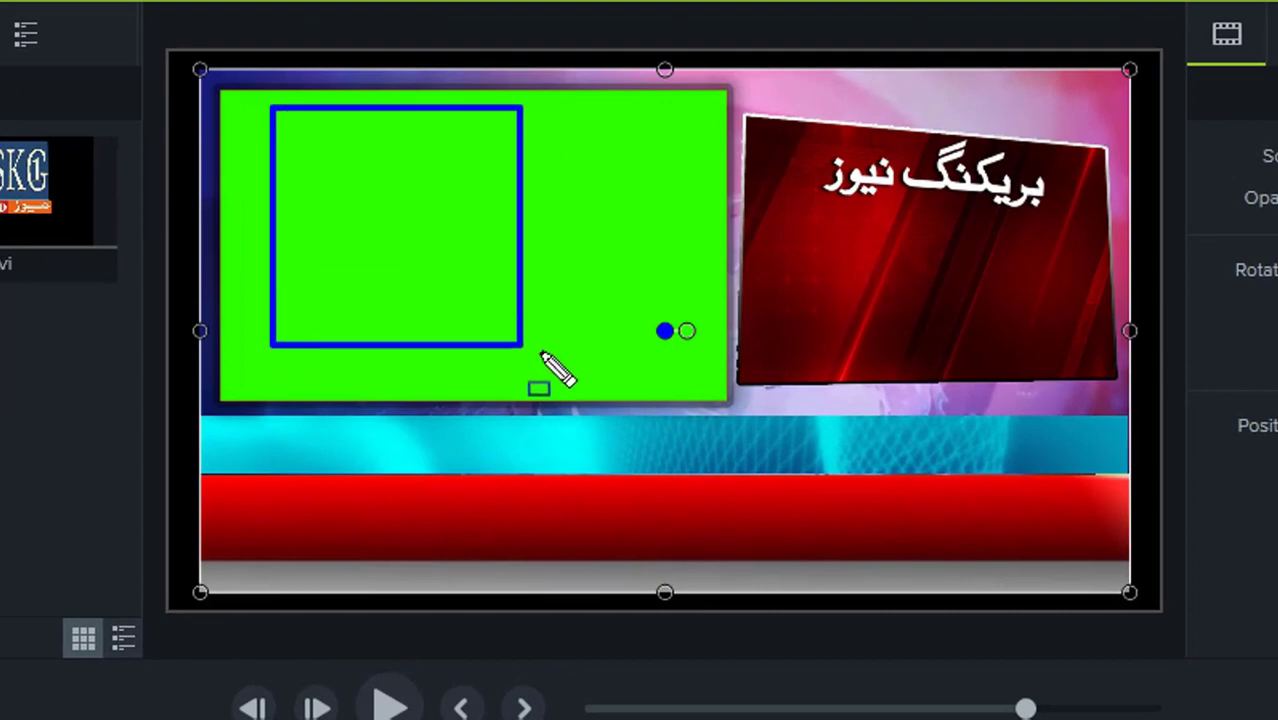
left_click_drag(541, 352, 553, 358)
key("Escape")
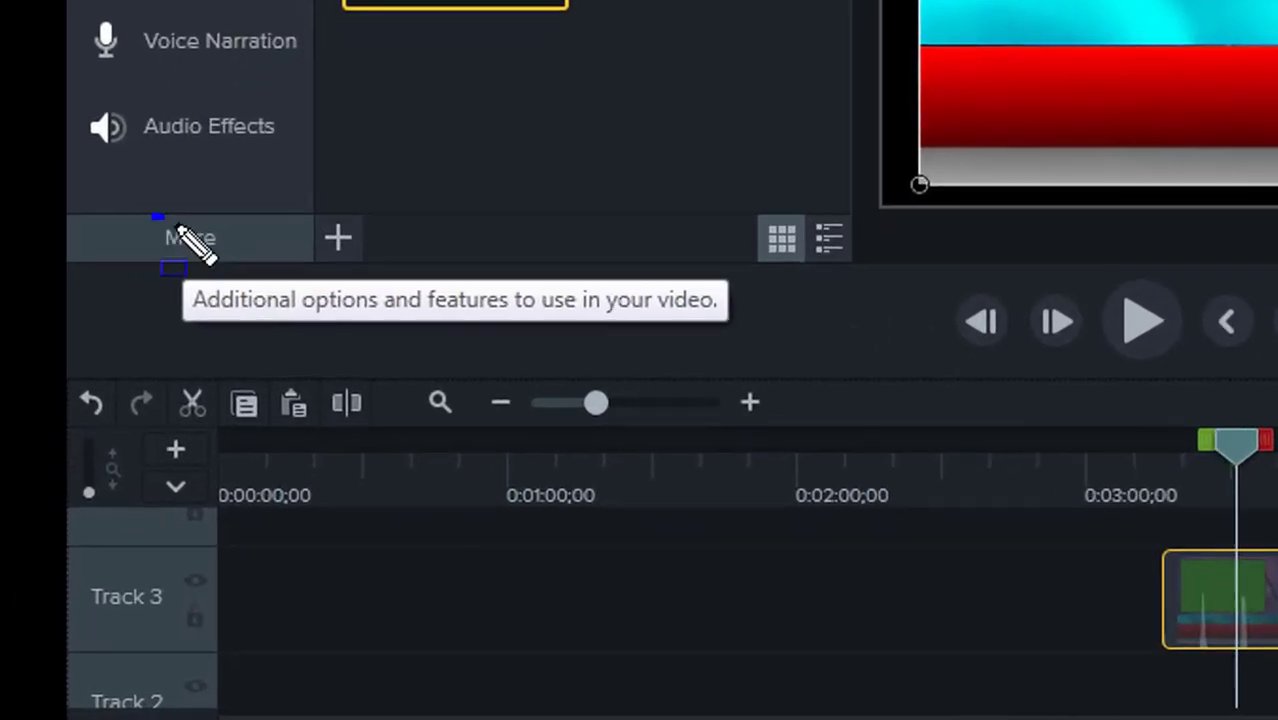
left_click_drag(89, 426, 139, 453)
key("Escape")
Apply the Remove a Color visual effect to the Templet clip on Track 3.
left_click(210, 242)
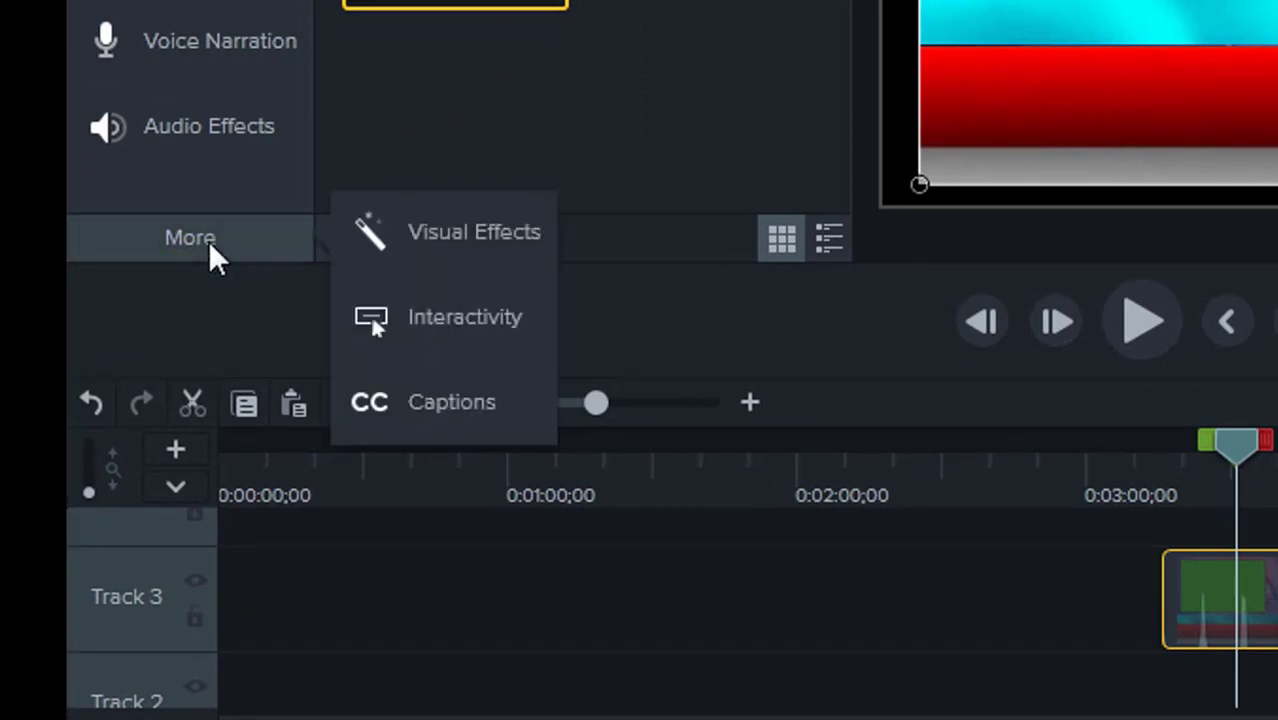
left_click_drag(450, 245, 541, 270)
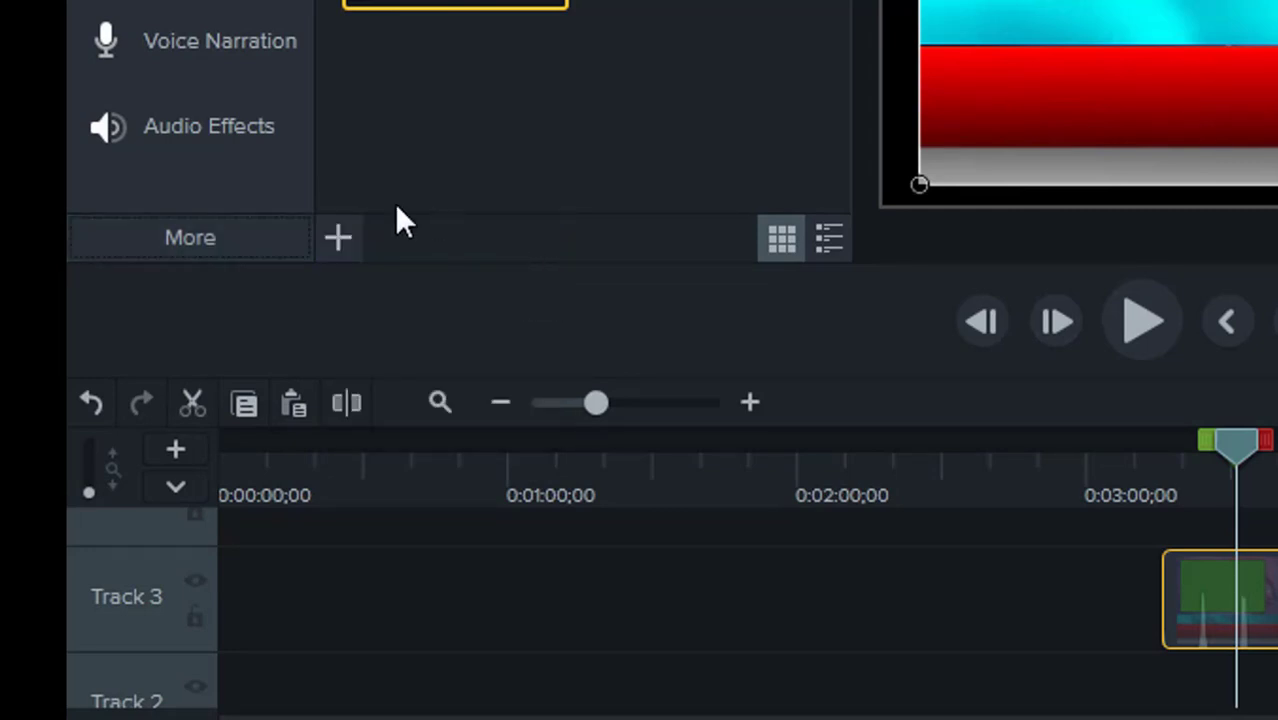
left_click(202, 256)
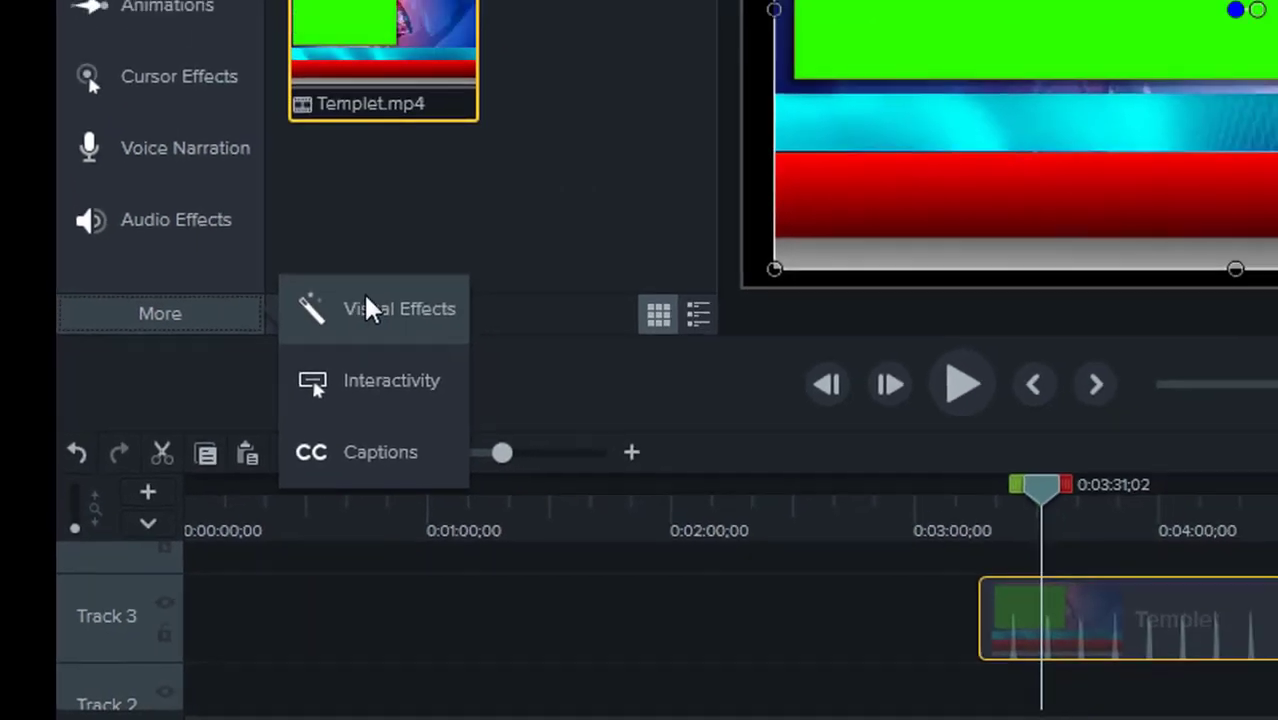
left_click(370, 310)
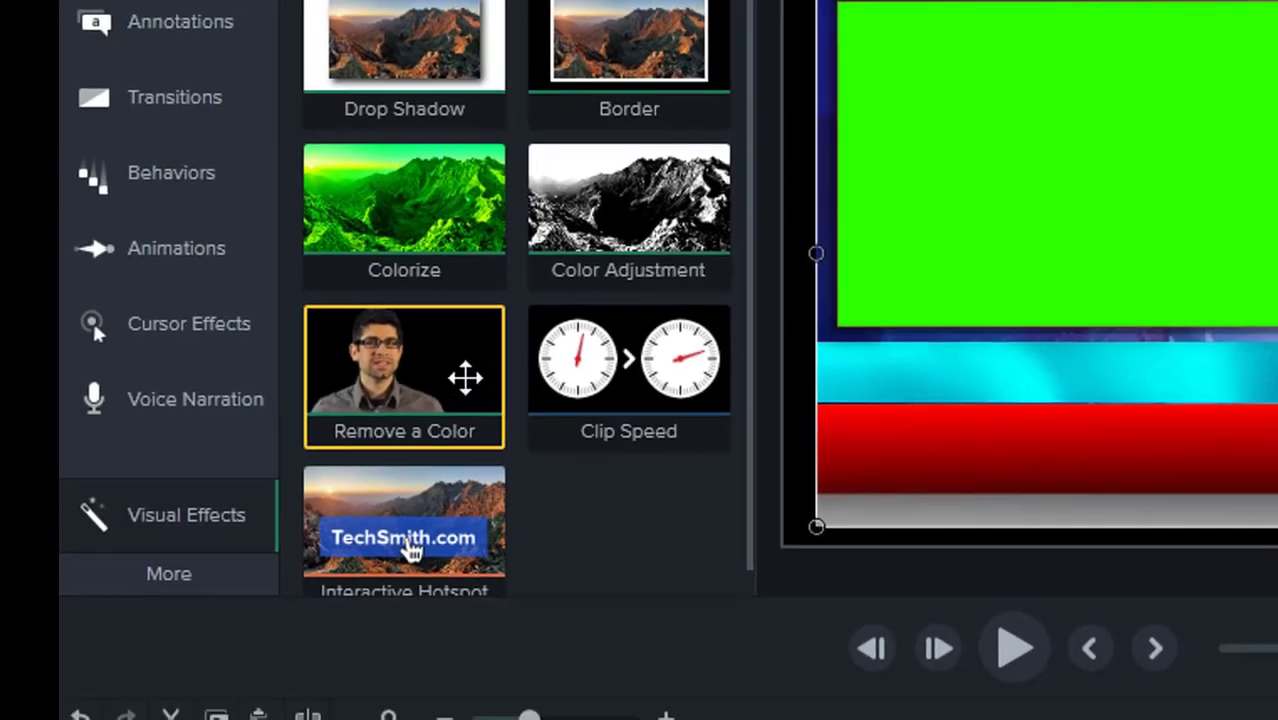
left_click_drag(465, 378, 1137, 719)
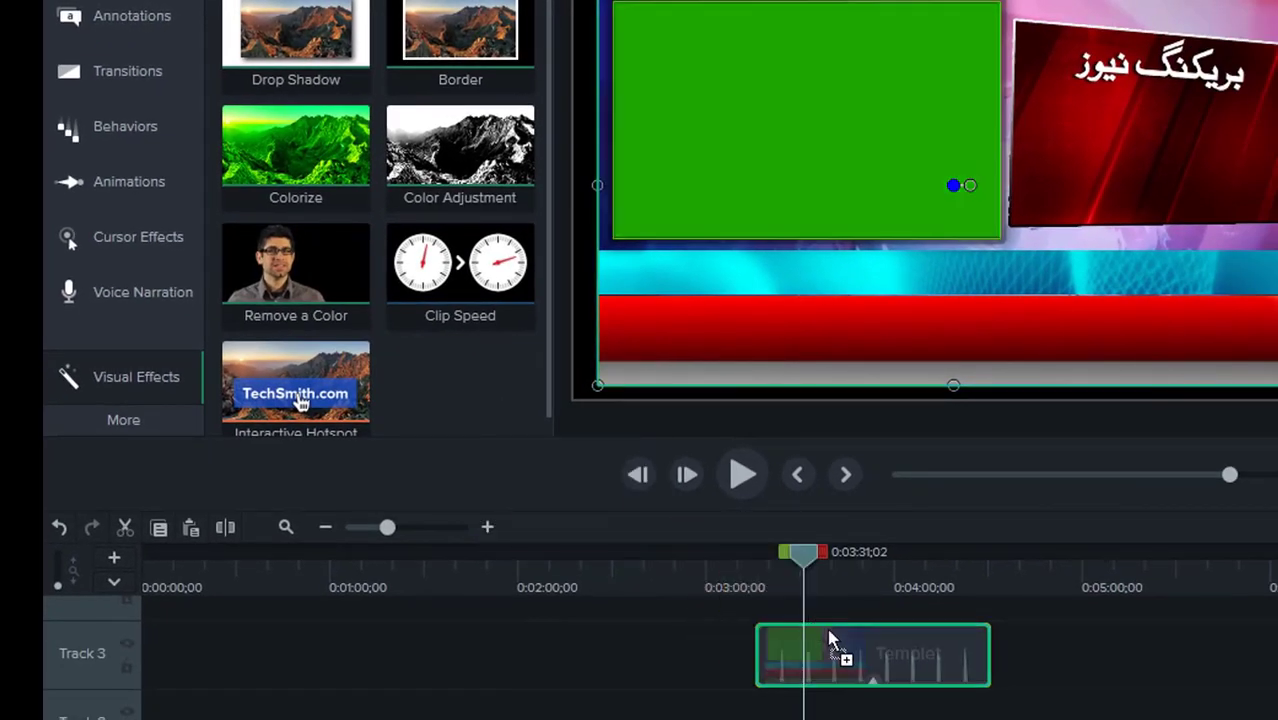
left_click_drag(840, 640, 841, 641)
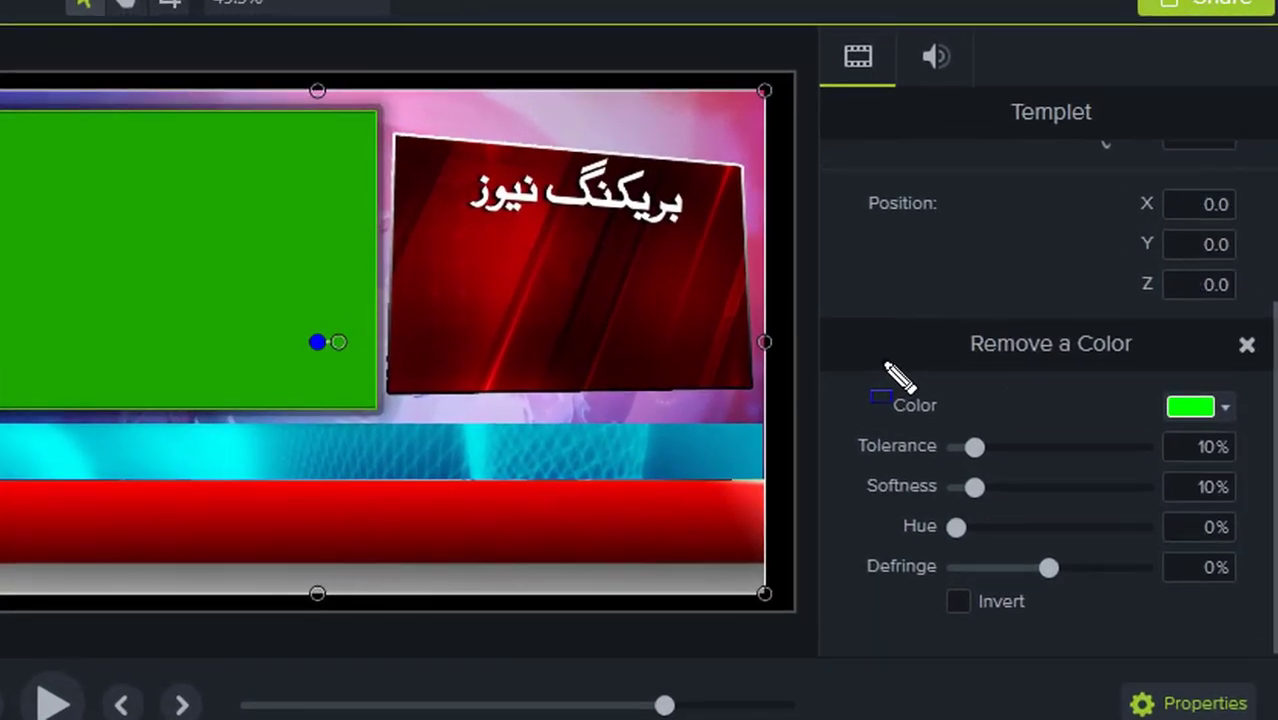
Set the Templet clip's colour to remove by sampling the template's green area with the eyedropper, resampling until the pure bright green is picked.
mouse_move(884, 364)
left_mouse_down()
mouse_move(907, 448)
mouse_move(1047, 562)
mouse_move(1170, 608)
mouse_move(1253, 614)
left_mouse_up()
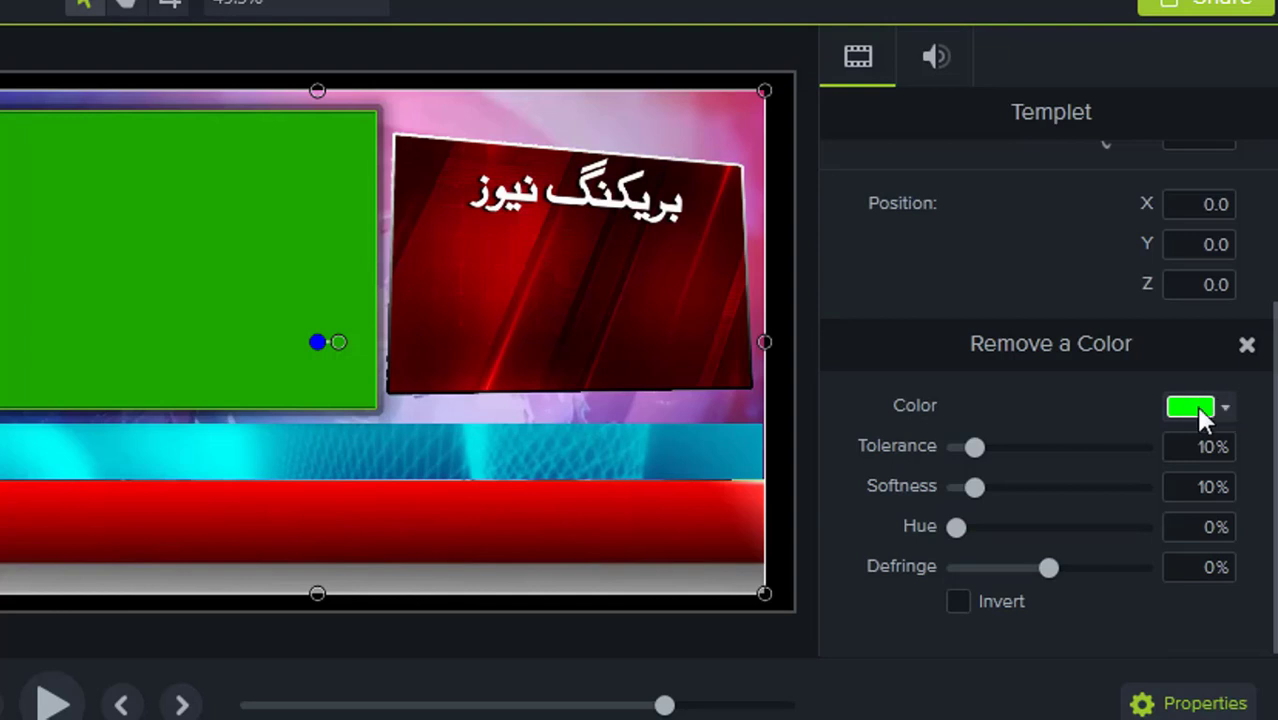
left_click(1178, 410)
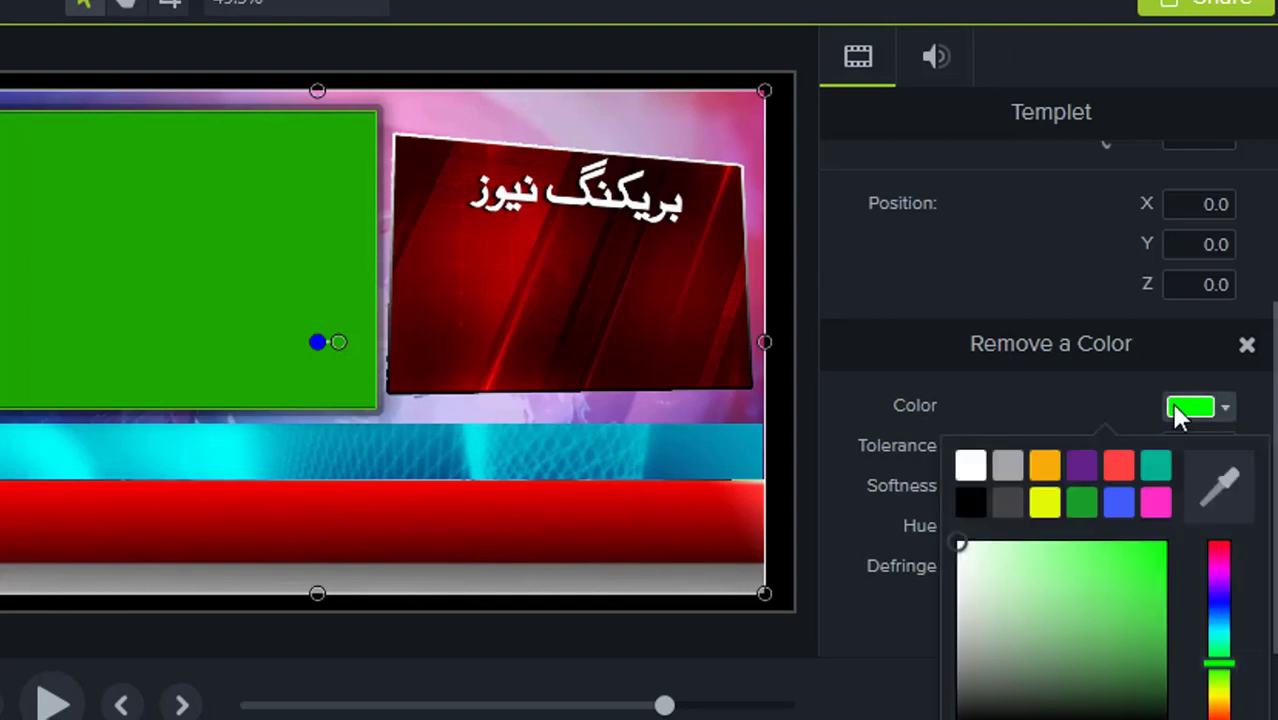
left_click(1211, 468)
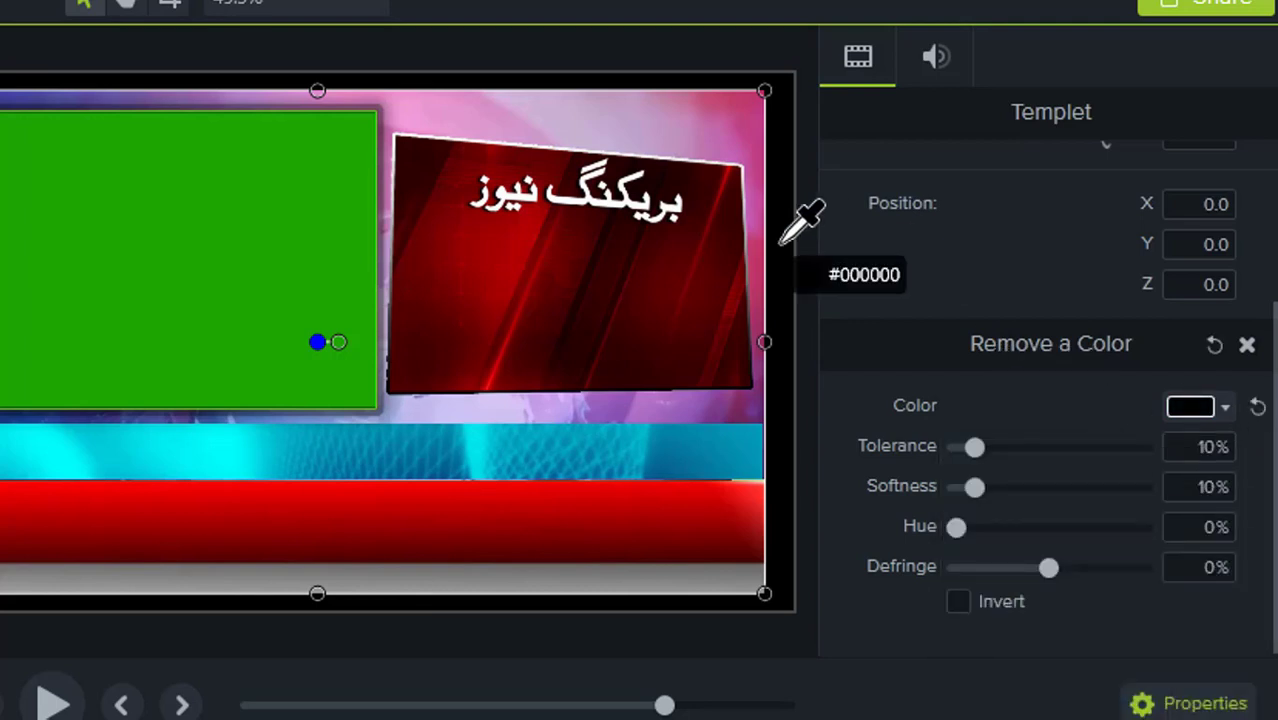
left_click(295, 255)
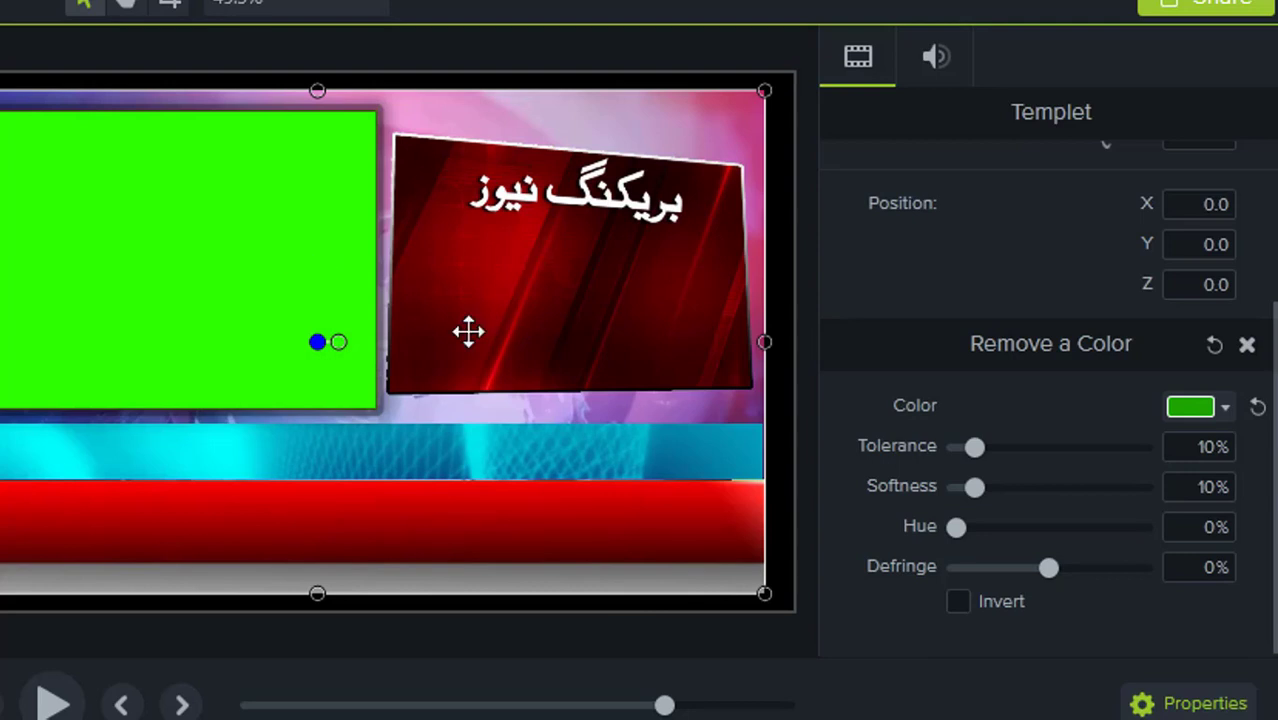
left_click(1221, 408)
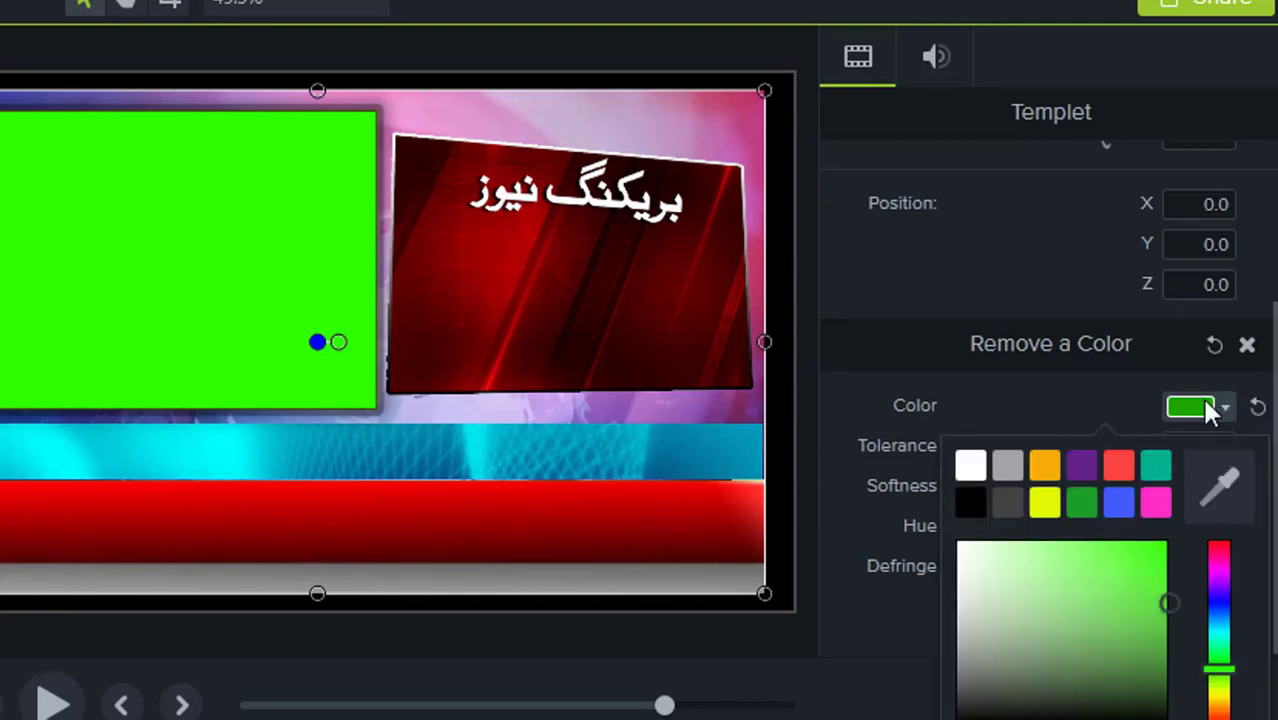
left_click(1221, 485)
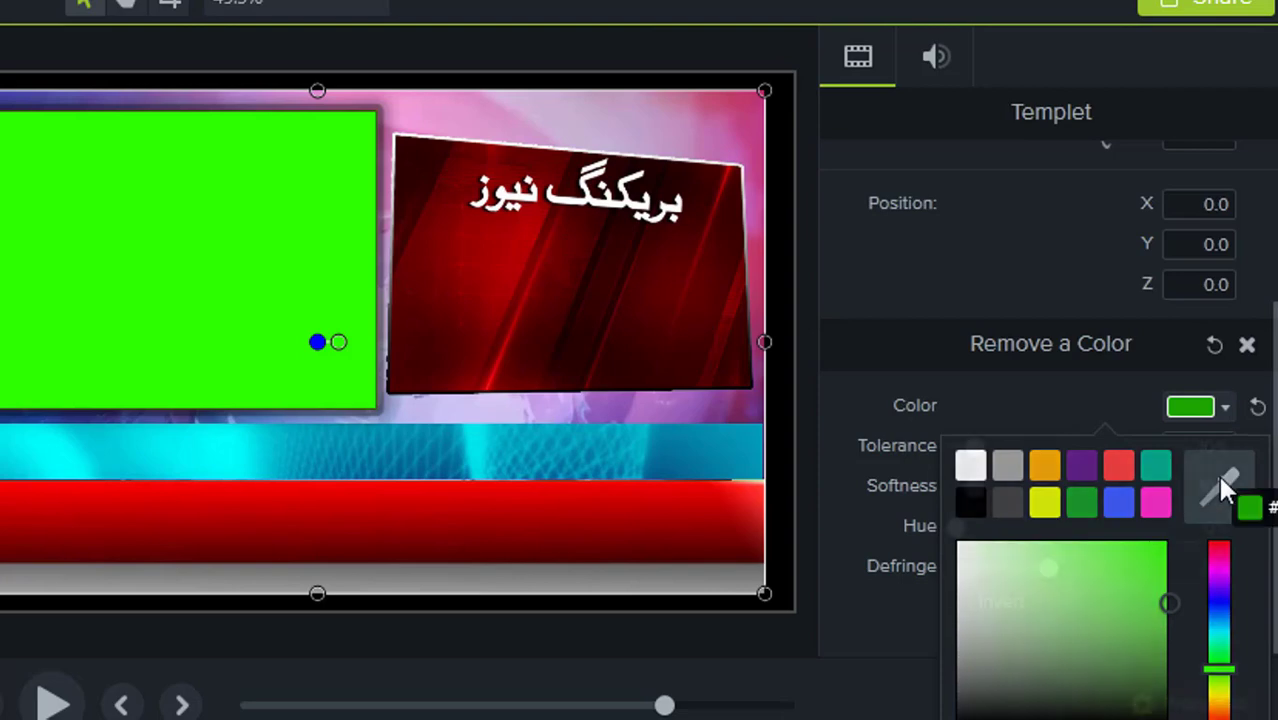
left_click(262, 256)
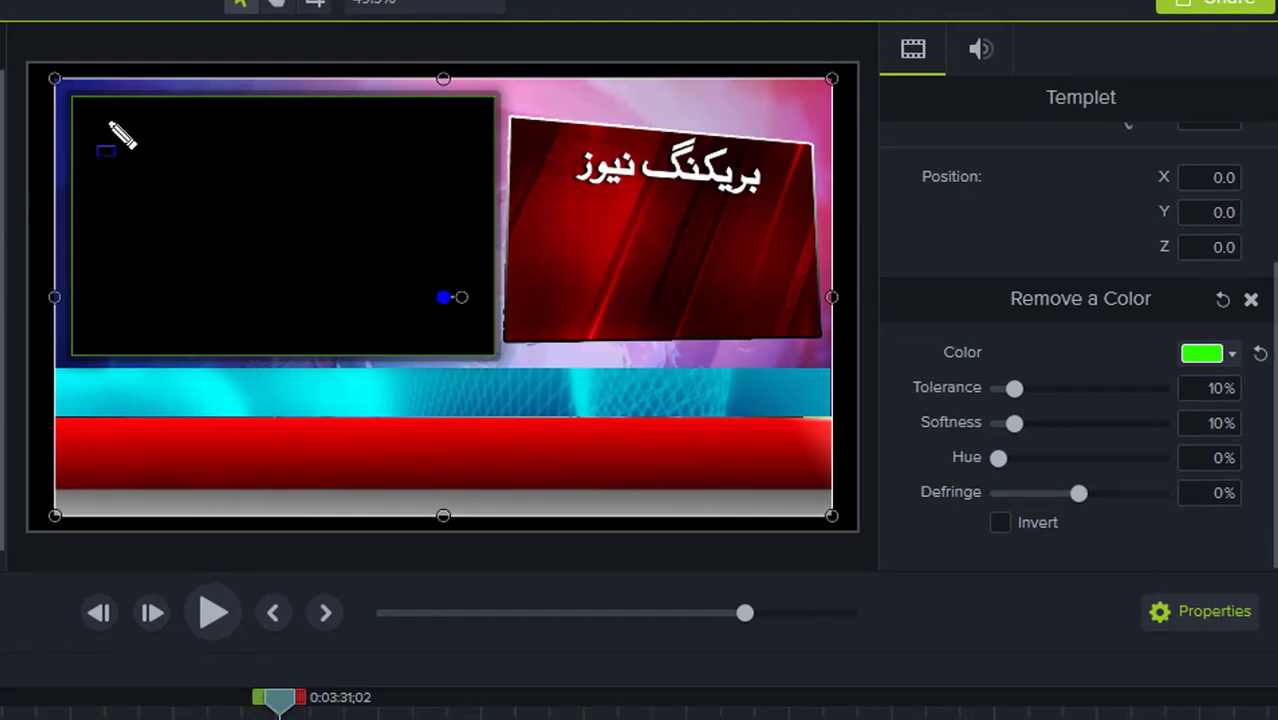
mouse_move(109, 122)
left_mouse_down()
mouse_move(285, 278)
mouse_move(324, 285)
left_mouse_up()
left_click_drag(1009, 387, 1058, 375)
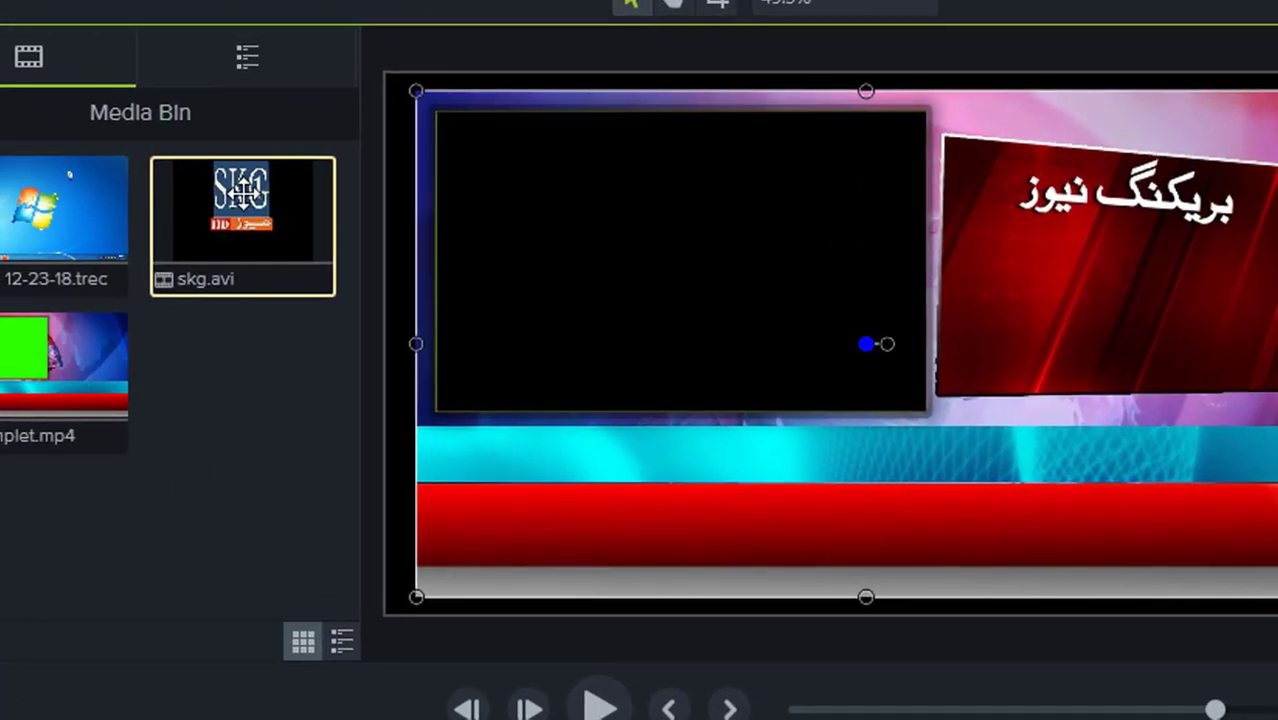
Place the skg.avi clip on Track 4, above the start of the Templet clip.
left_click_drag(241, 192, 776, 719)
left_click_drag(541, 667, 453, 706)
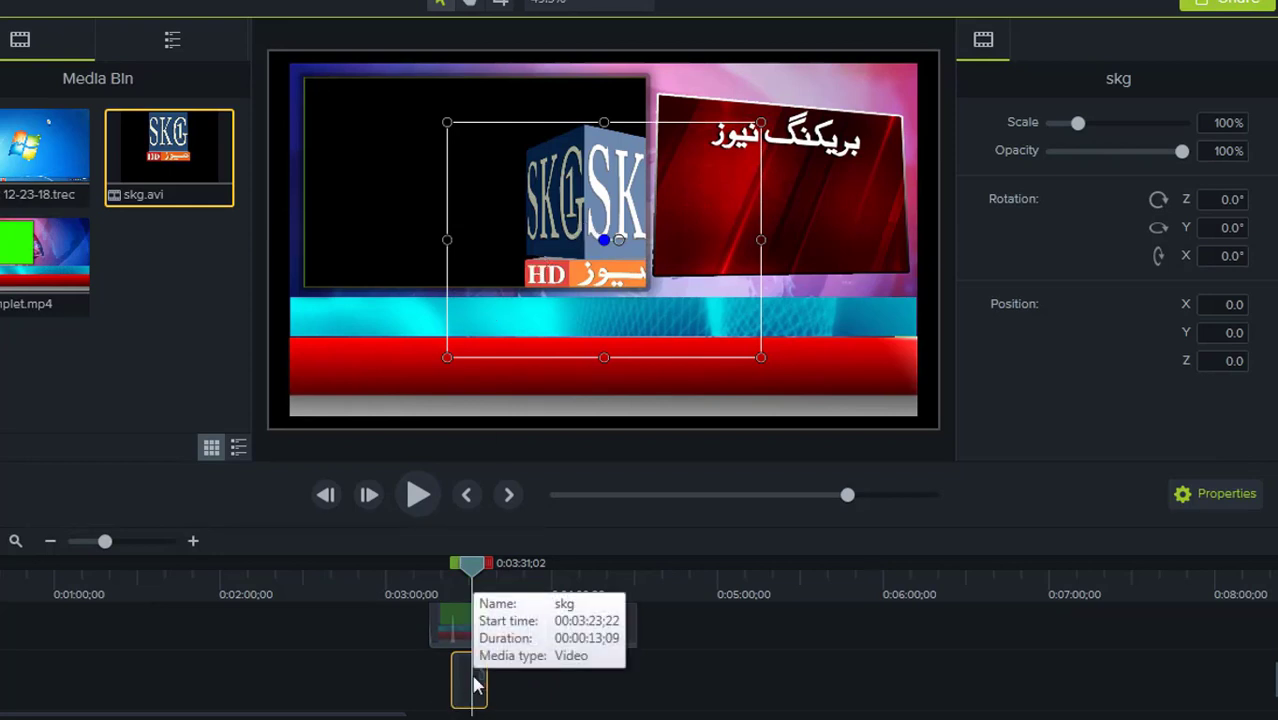
mouse_move(478, 683)
left_mouse_down()
mouse_move(481, 566)
mouse_move(453, 715)
mouse_move(456, 615)
mouse_move(461, 698)
left_mouse_up()
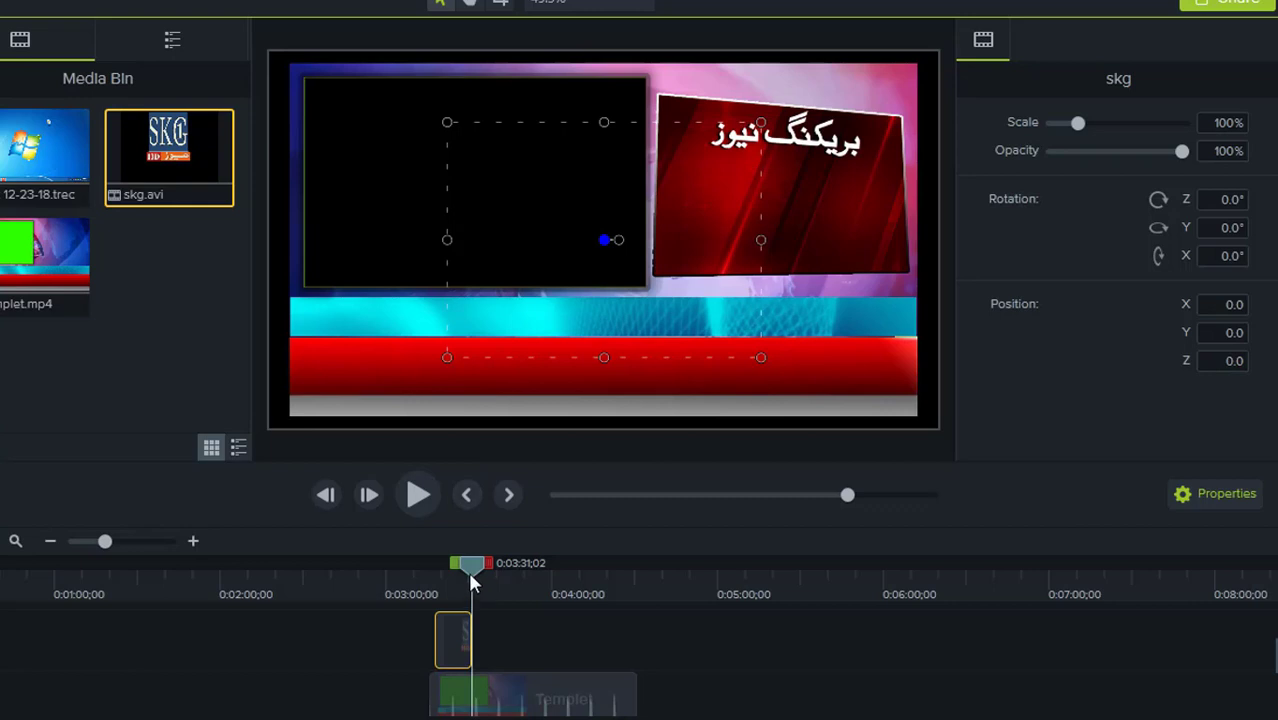
Go to 0:03:24;00, move the skg logo to the template's lower-right corner and shrink it slightly.
left_click_drag(470, 572, 450, 568)
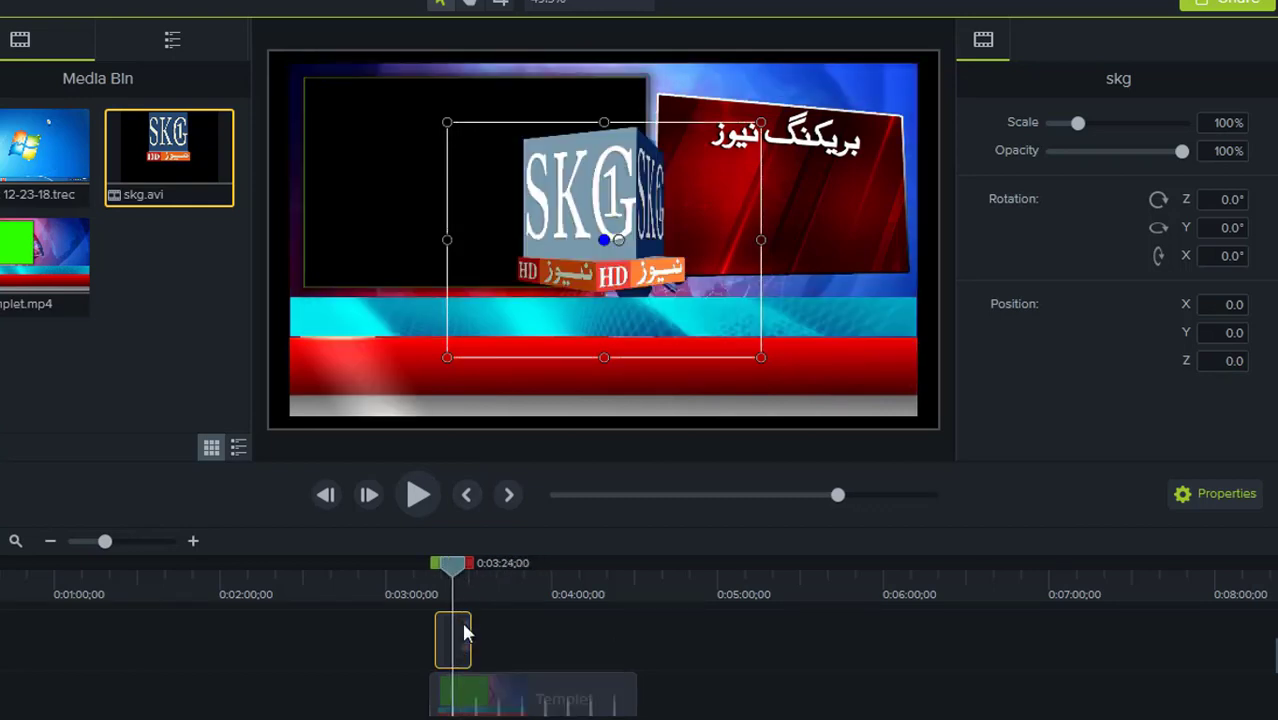
left_click_drag(619, 172, 792, 260)
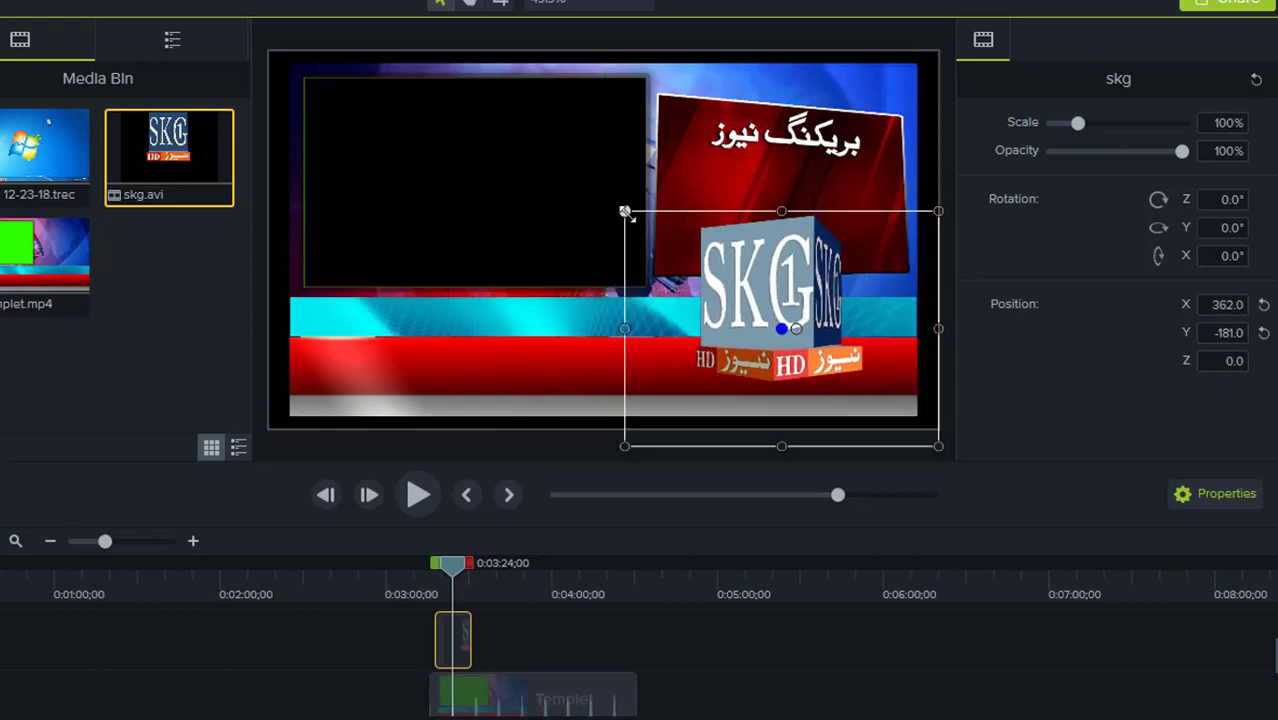
left_click_drag(625, 213, 714, 315)
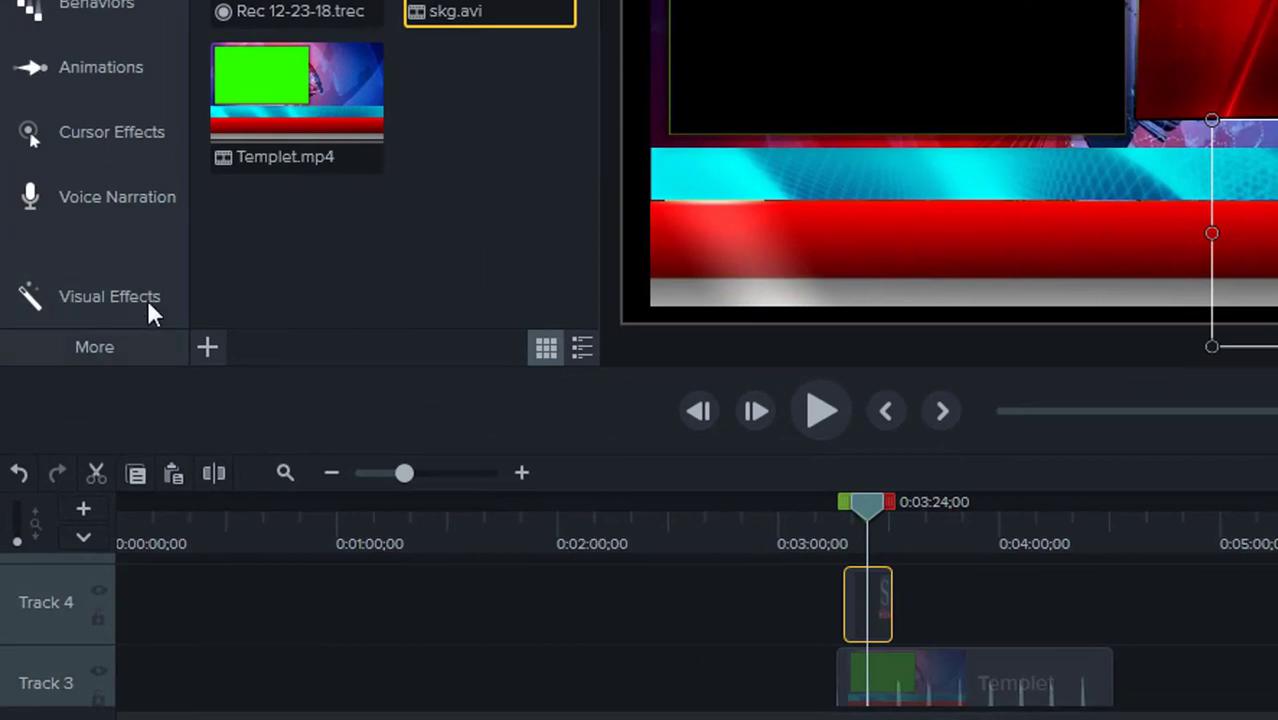
Apply the Remove a Color visual effect to the skg clip on Track 4.
left_click(130, 339)
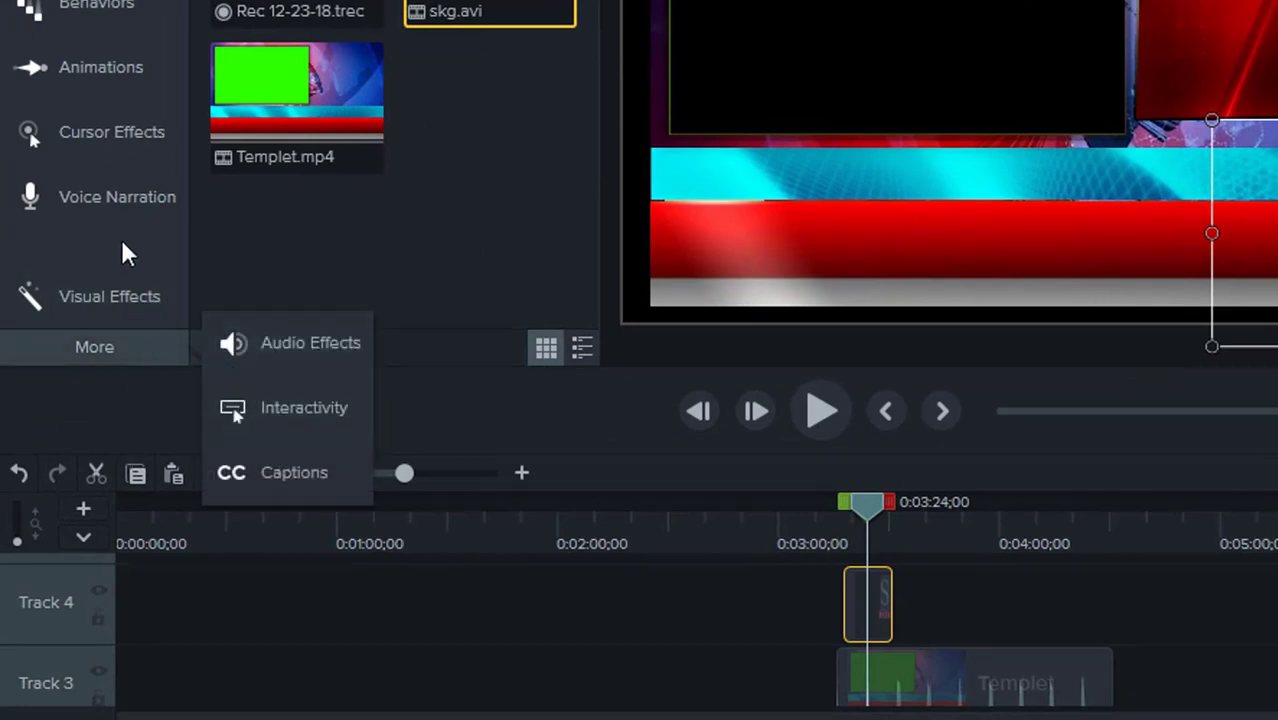
left_click(133, 293)
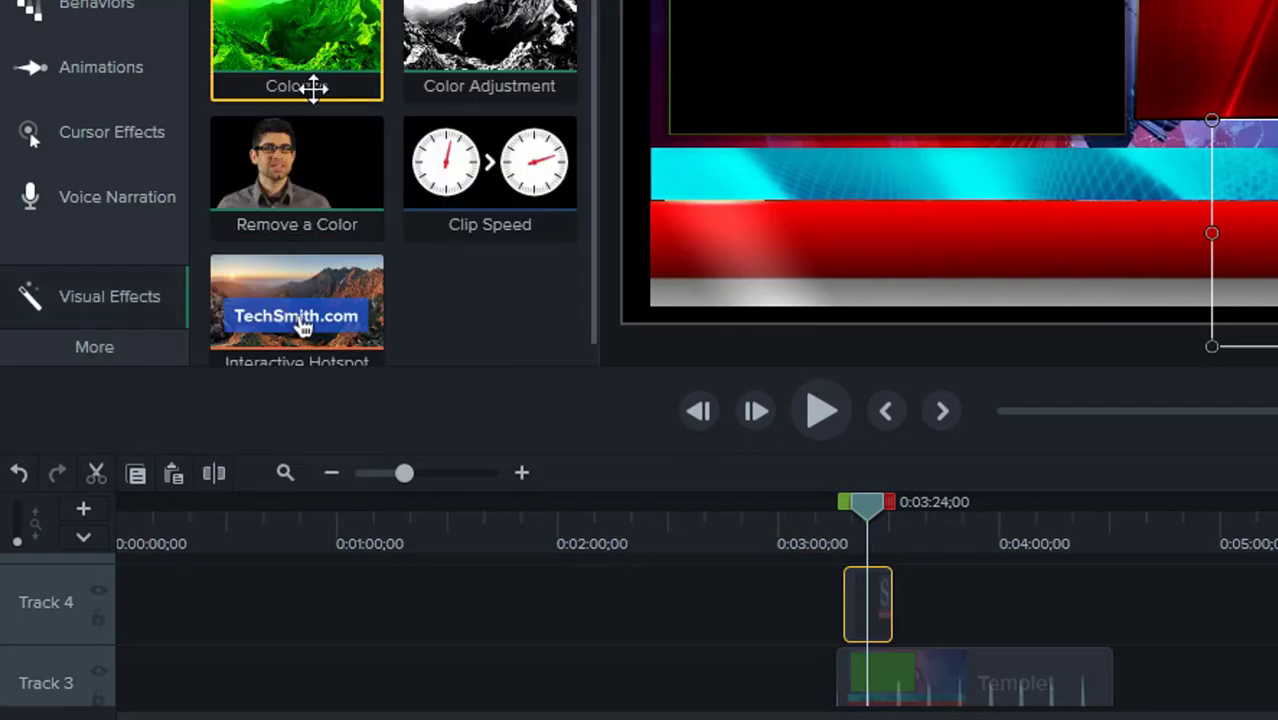
left_click_drag(297, 162, 860, 600)
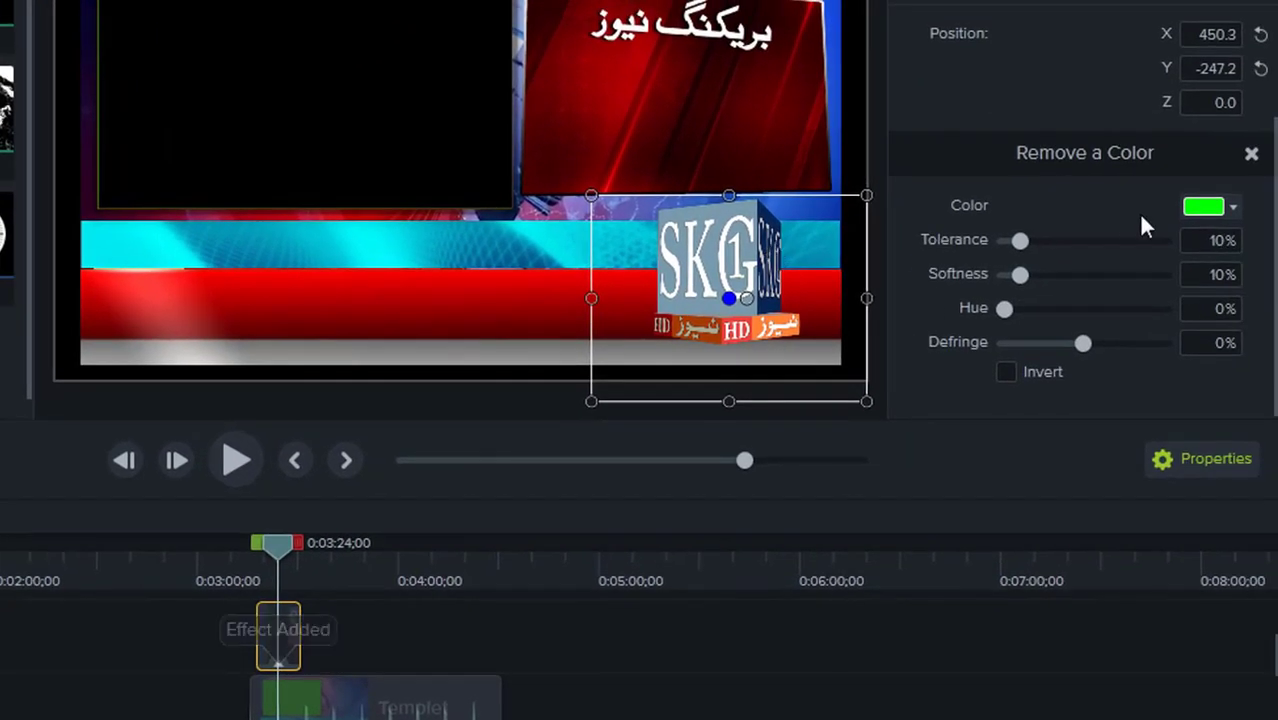
Try an eyedropper-sampled colour for the skg clip's Remove a Color effect and undo it.
left_click(1203, 207)
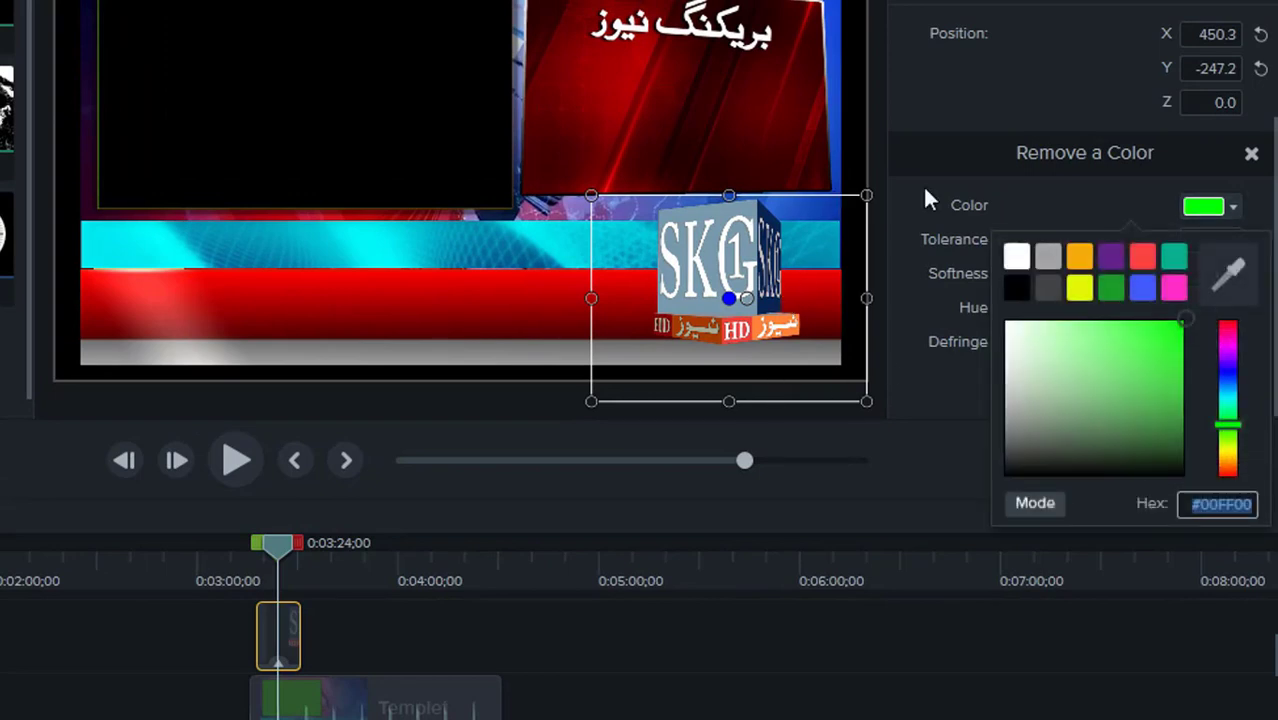
left_click(1224, 276)
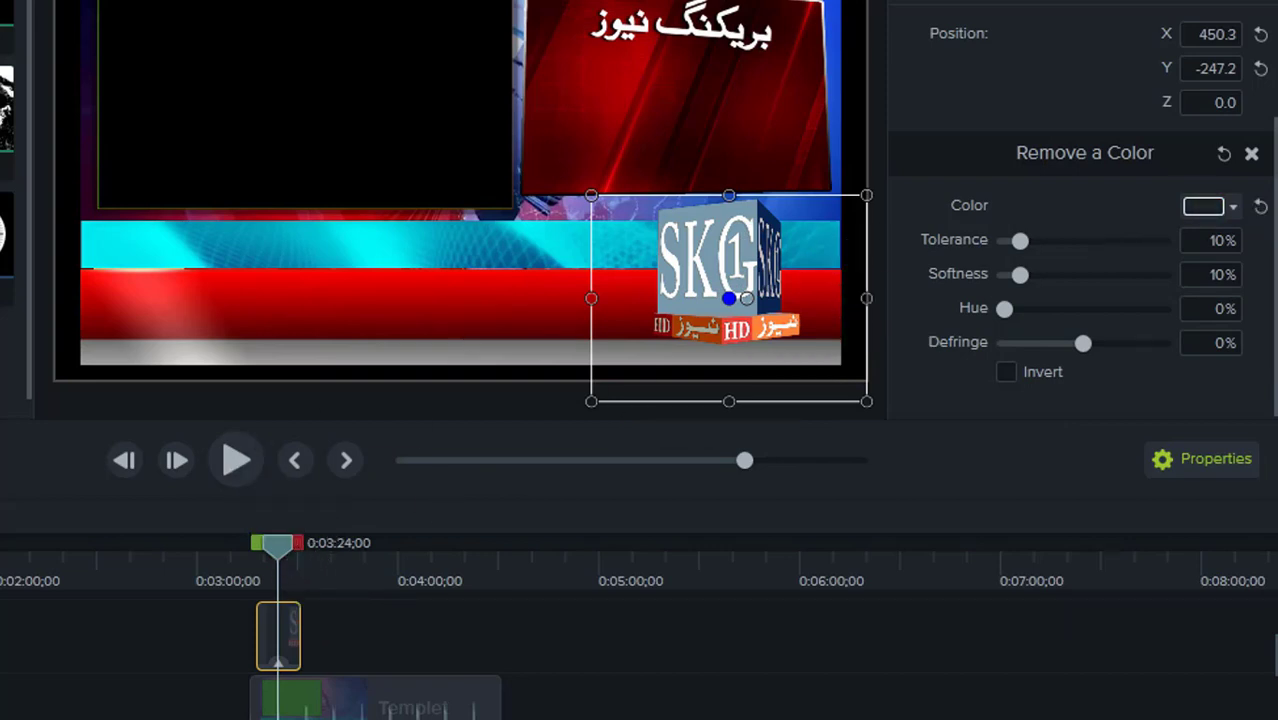
left_click(951, 131)
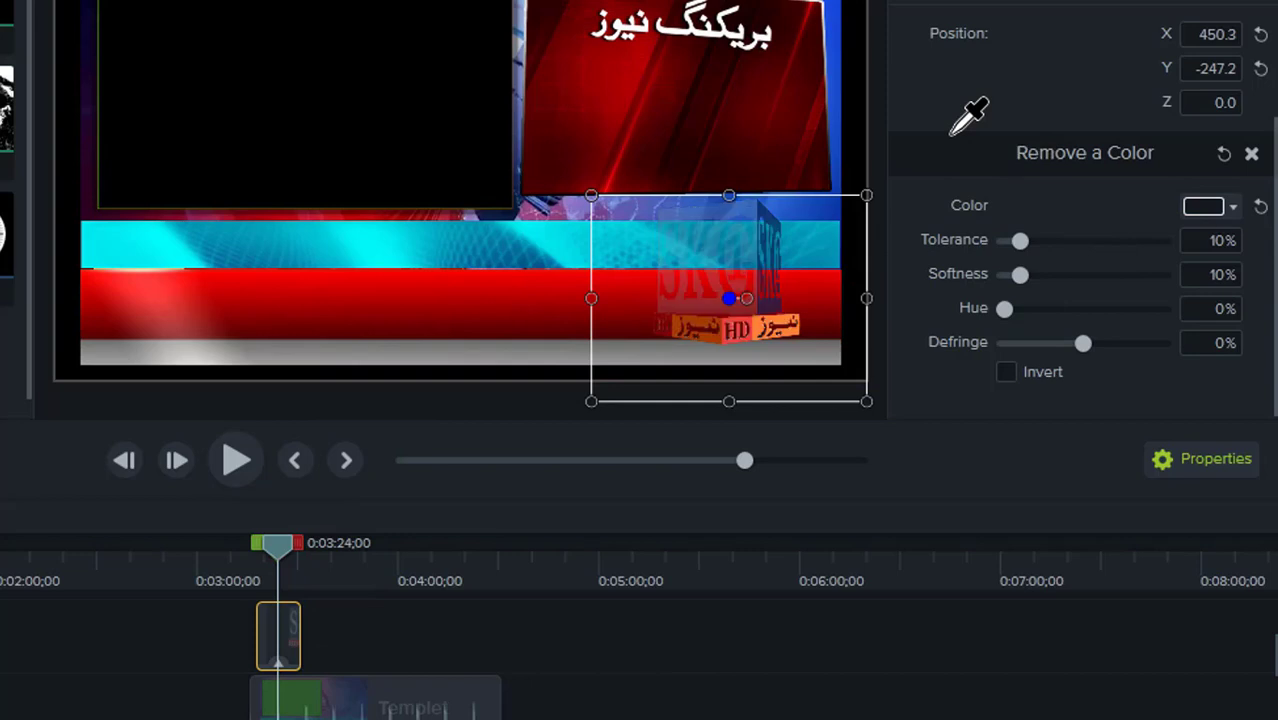
key("ctrl+z")
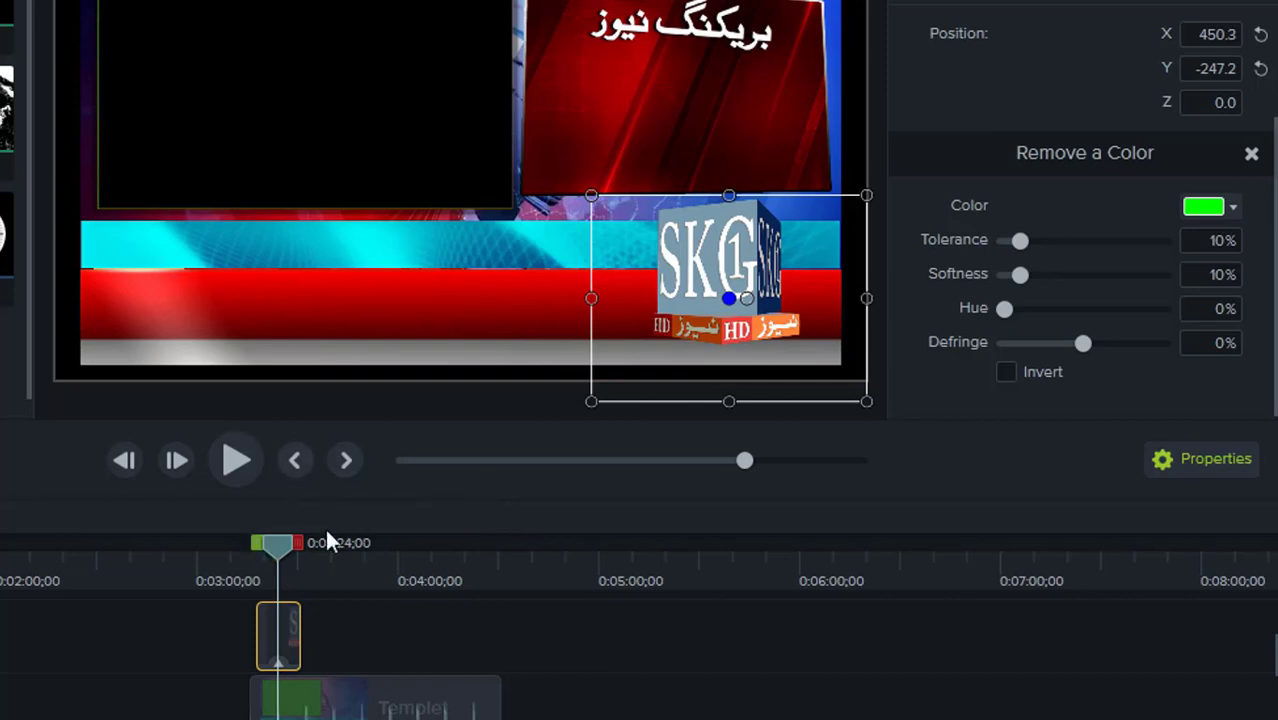
Play back the composition from just before the start of the skg and Templet clips.
left_click_drag(288, 539, 259, 538)
left_click(232, 461)
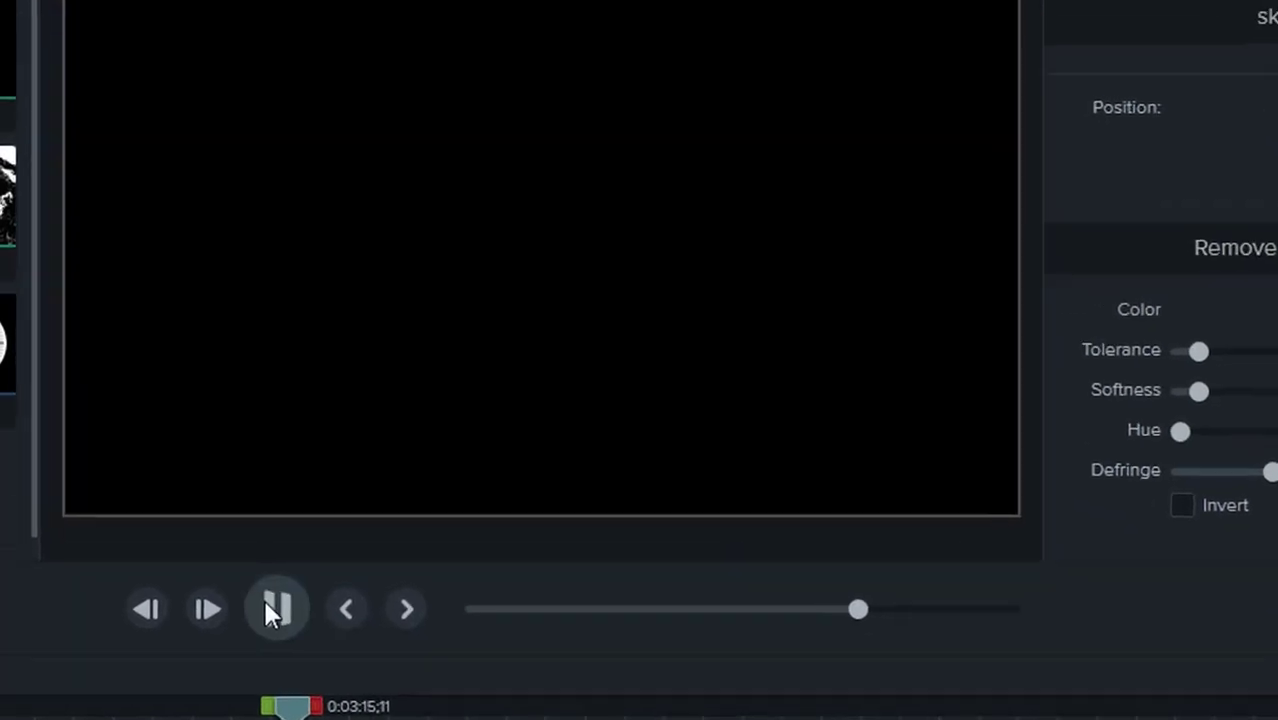